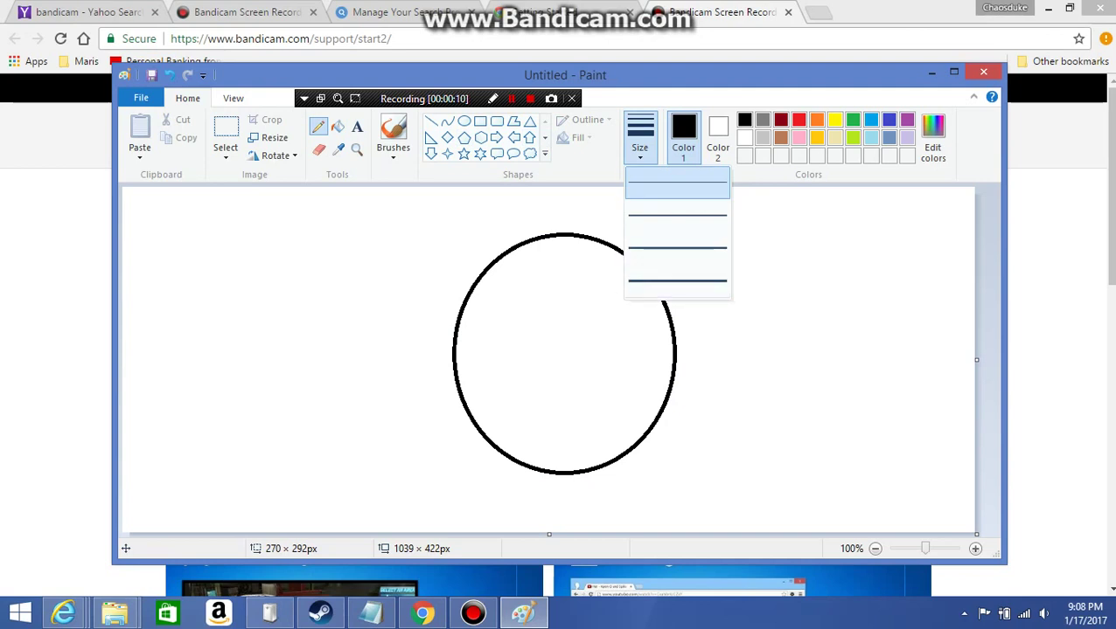
Step: Draw a face inside the circle with the Pencil: two dot eyes, a C-shaped nose, an open mouth and a tongue hanging out
{"action": "left_click", "coordinate": [676, 186]}
{"action": "left_click", "coordinate": [530, 283]}
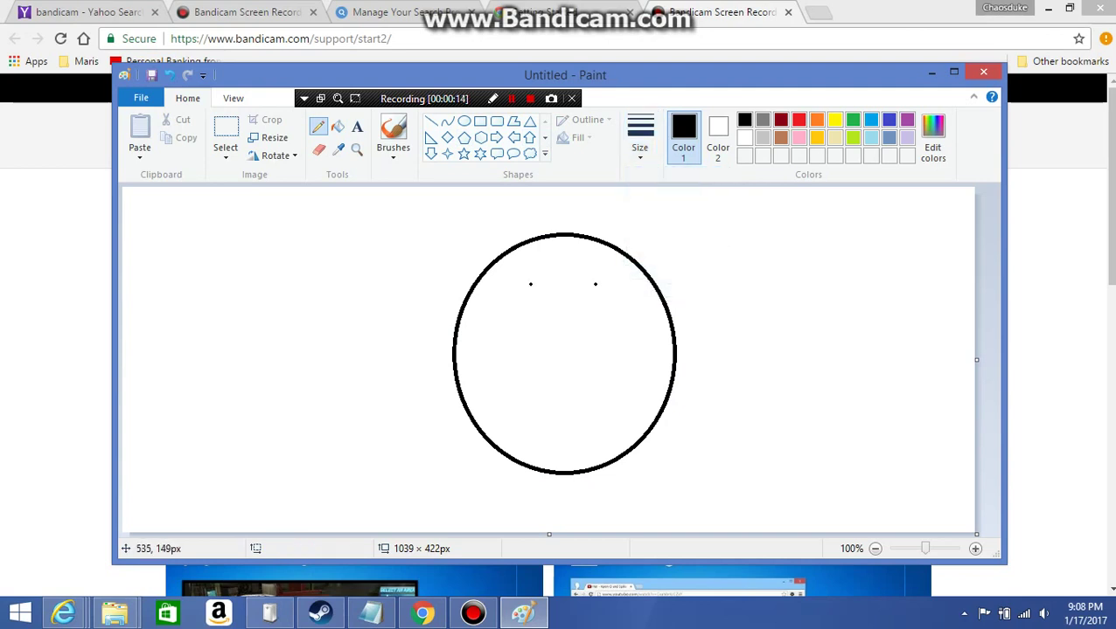
{"action": "mouse_move", "coordinate": [563, 303]}
{"action": "left_mouse_down"}
{"action": "mouse_move", "coordinate": [547, 304]}
{"action": "mouse_move", "coordinate": [564, 317]}
{"action": "left_mouse_up"}
{"action": "left_click_drag", "start_coordinate": [492, 324], "coordinate": [627, 332]}
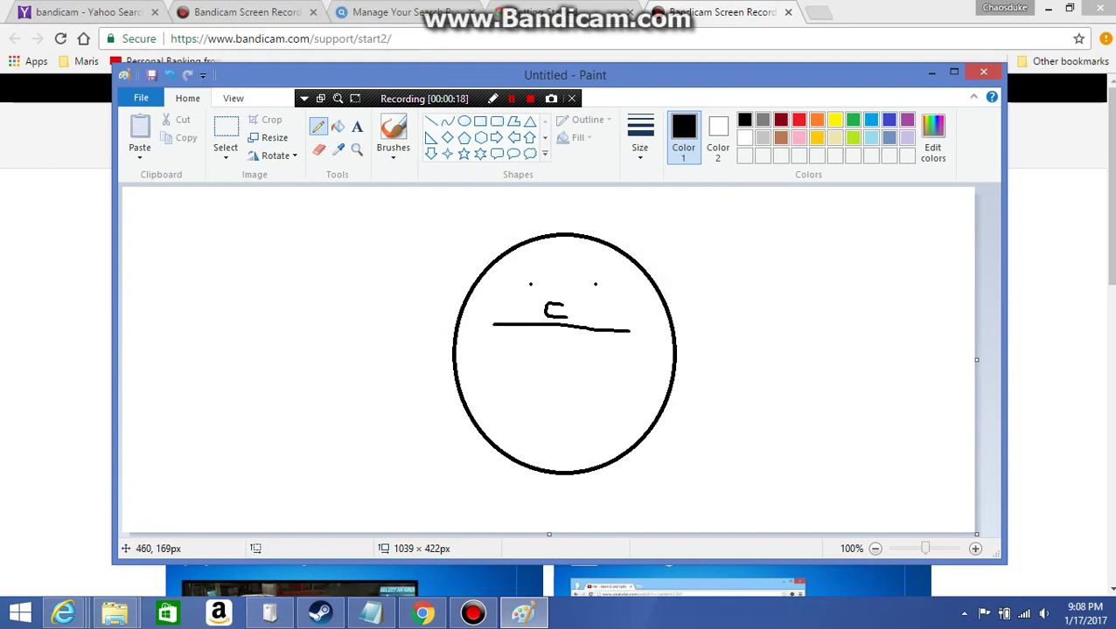
{"action": "mouse_move", "coordinate": [496, 329]}
{"action": "left_mouse_down"}
{"action": "mouse_move", "coordinate": [573, 351]}
{"action": "mouse_move", "coordinate": [634, 330]}
{"action": "left_mouse_up"}
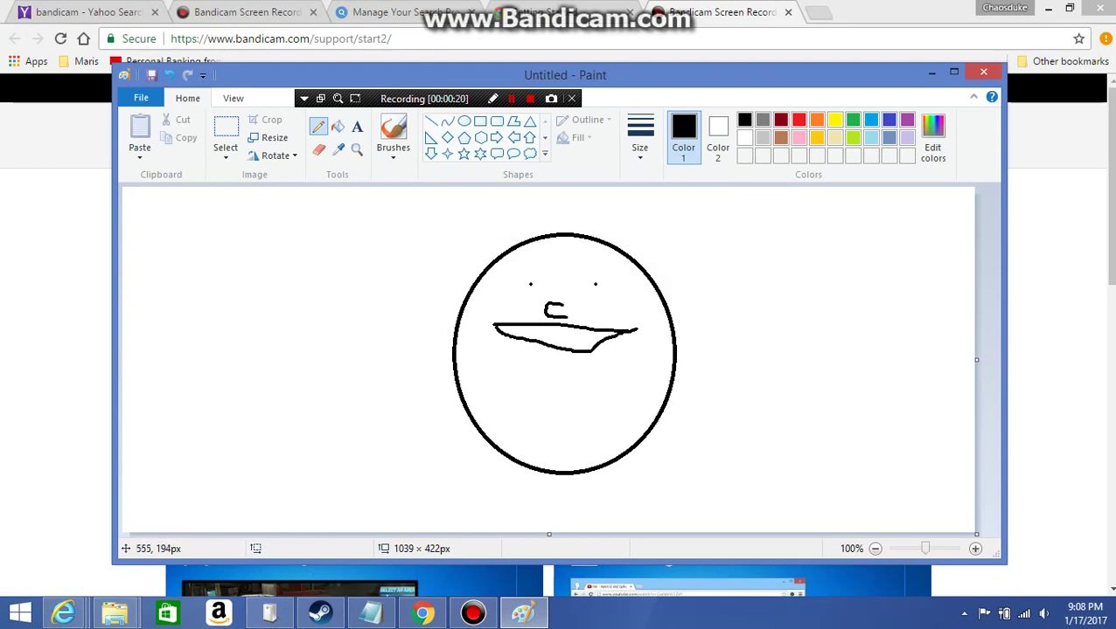
{"action": "mouse_move", "coordinate": [536, 347]}
{"action": "left_mouse_down"}
{"action": "mouse_move", "coordinate": [562, 370]}
{"action": "mouse_move", "coordinate": [574, 352]}
{"action": "left_mouse_up"}
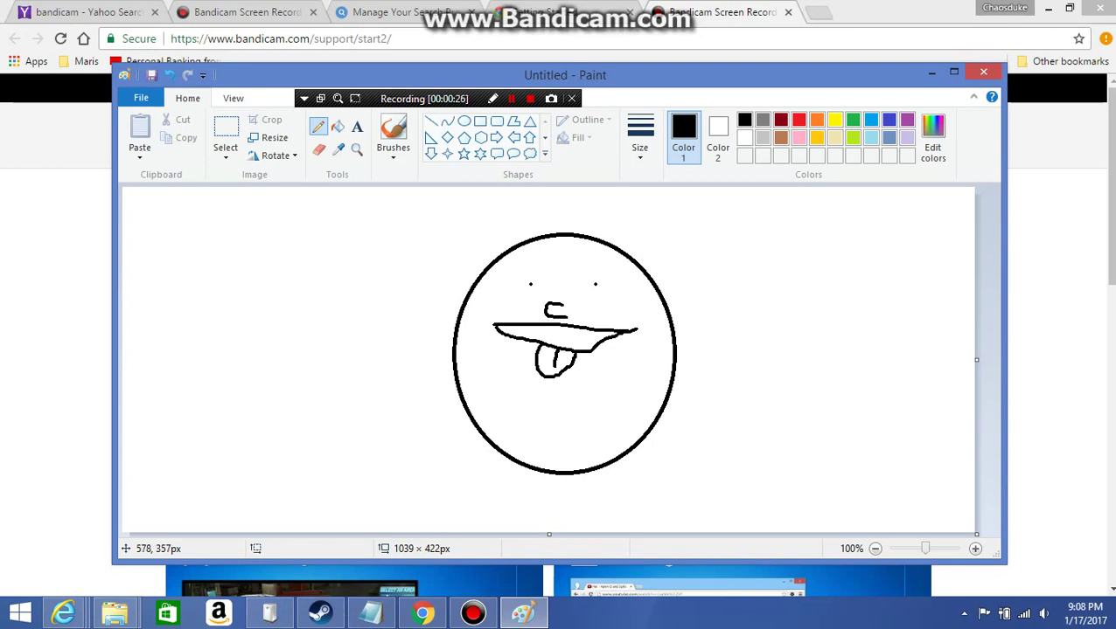
Step: Draw a neck below the head, one arm reaching up to a hand, and a second arm looping around the head to meet it
{"action": "mouse_move", "coordinate": [557, 473]}
{"action": "left_mouse_down"}
{"action": "mouse_move", "coordinate": [563, 525]}
{"action": "mouse_move", "coordinate": [658, 455]}
{"action": "mouse_move", "coordinate": [799, 385]}
{"action": "left_mouse_up"}
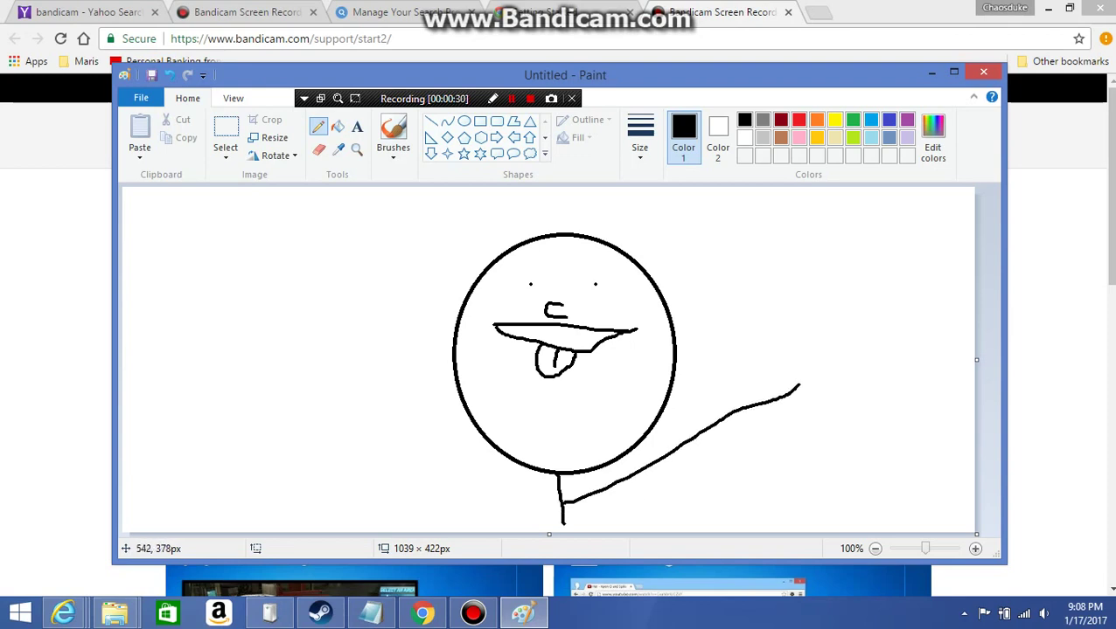
{"action": "mouse_move", "coordinate": [560, 504]}
{"action": "left_mouse_down"}
{"action": "mouse_move", "coordinate": [384, 427]}
{"action": "mouse_move", "coordinate": [335, 303]}
{"action": "mouse_move", "coordinate": [364, 220]}
{"action": "mouse_move", "coordinate": [458, 204]}
{"action": "mouse_move", "coordinate": [589, 225]}
{"action": "mouse_move", "coordinate": [798, 376]}
{"action": "left_mouse_up"}
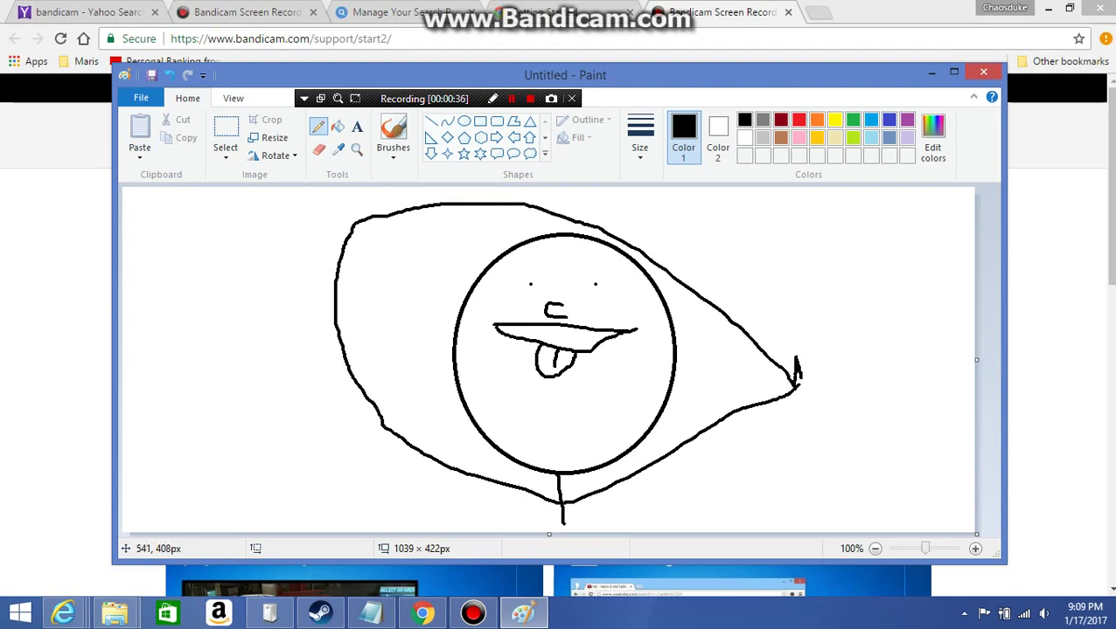
Step: Extend the canvas to 1039 × 539 px and draw the figure's torso with two short legs down from the neck
{"action": "left_click_drag", "start_coordinate": [549, 534], "coordinate": [551, 628]}
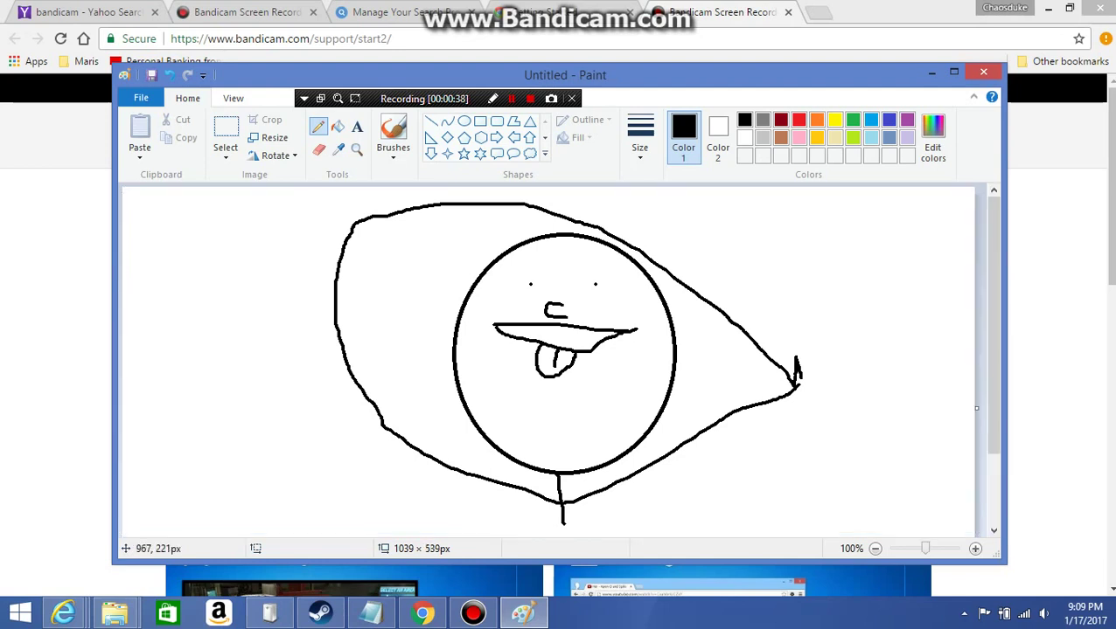
{"action": "left_click_drag", "start_coordinate": [993, 324], "coordinate": [993, 395]}
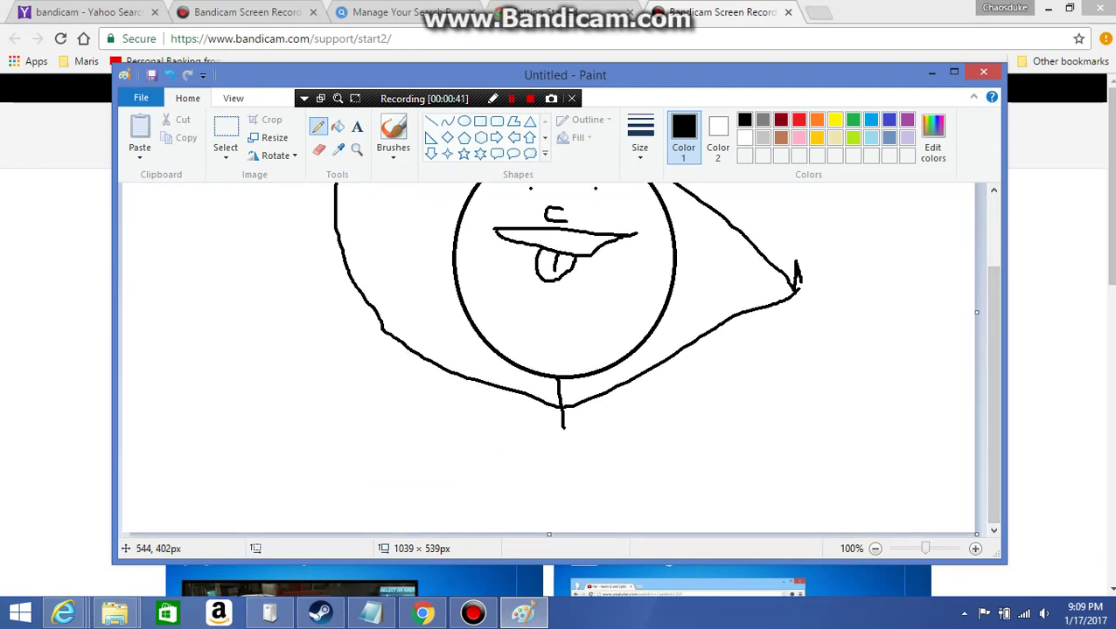
{"action": "mouse_move", "coordinate": [563, 428]}
{"action": "left_mouse_down"}
{"action": "mouse_move", "coordinate": [559, 531]}
{"action": "mouse_move", "coordinate": [575, 531]}
{"action": "left_mouse_up"}
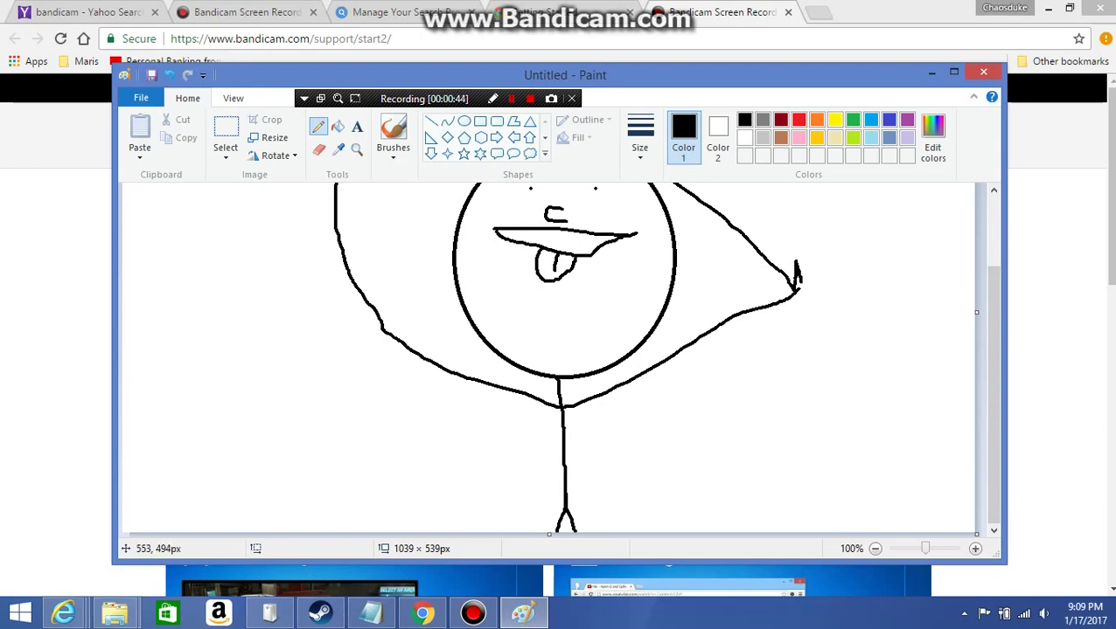
Step: Draw overlapping rounded outlines with short detail strokes beside the torso, between the arm joint and the legs
{"action": "mouse_move", "coordinate": [563, 484]}
{"action": "left_mouse_down"}
{"action": "mouse_move", "coordinate": [520, 519]}
{"action": "mouse_move", "coordinate": [552, 523]}
{"action": "left_mouse_up"}
{"action": "left_click_drag", "start_coordinate": [564, 481], "coordinate": [535, 483]}
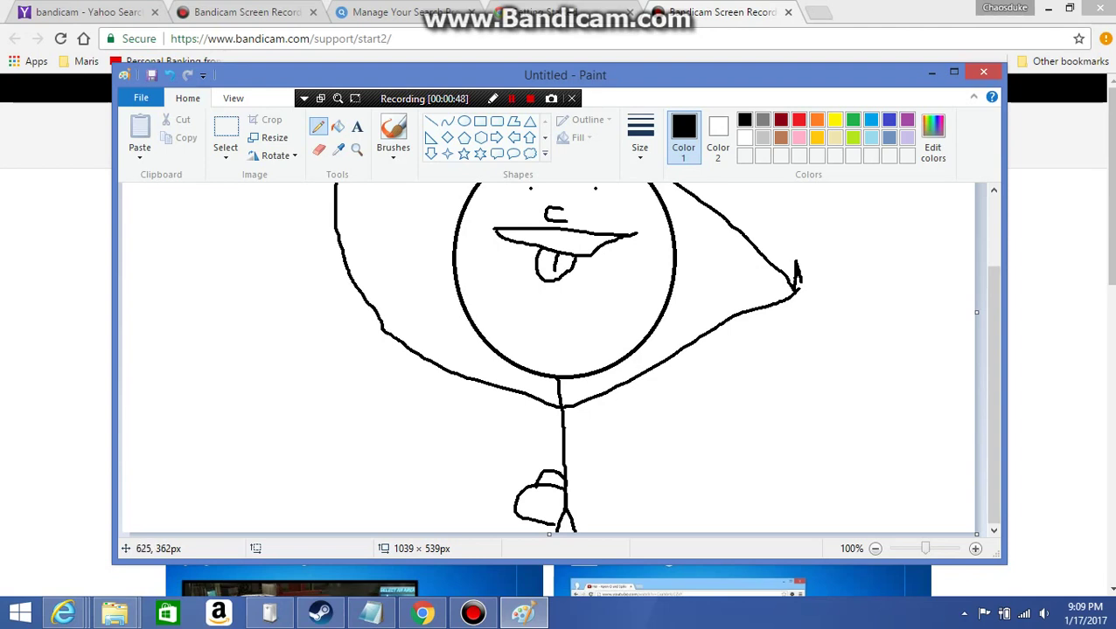
{"action": "mouse_move", "coordinate": [560, 414]}
{"action": "left_mouse_down"}
{"action": "mouse_move", "coordinate": [458, 409]}
{"action": "mouse_move", "coordinate": [462, 466]}
{"action": "mouse_move", "coordinate": [535, 500]}
{"action": "left_mouse_up"}
{"action": "mouse_move", "coordinate": [559, 413]}
{"action": "left_mouse_down"}
{"action": "mouse_move", "coordinate": [525, 416]}
{"action": "mouse_move", "coordinate": [522, 492]}
{"action": "mouse_move", "coordinate": [483, 471]}
{"action": "mouse_move", "coordinate": [521, 467]}
{"action": "mouse_move", "coordinate": [508, 468]}
{"action": "left_mouse_up"}
{"action": "left_click_drag", "start_coordinate": [498, 448], "coordinate": [503, 460]}
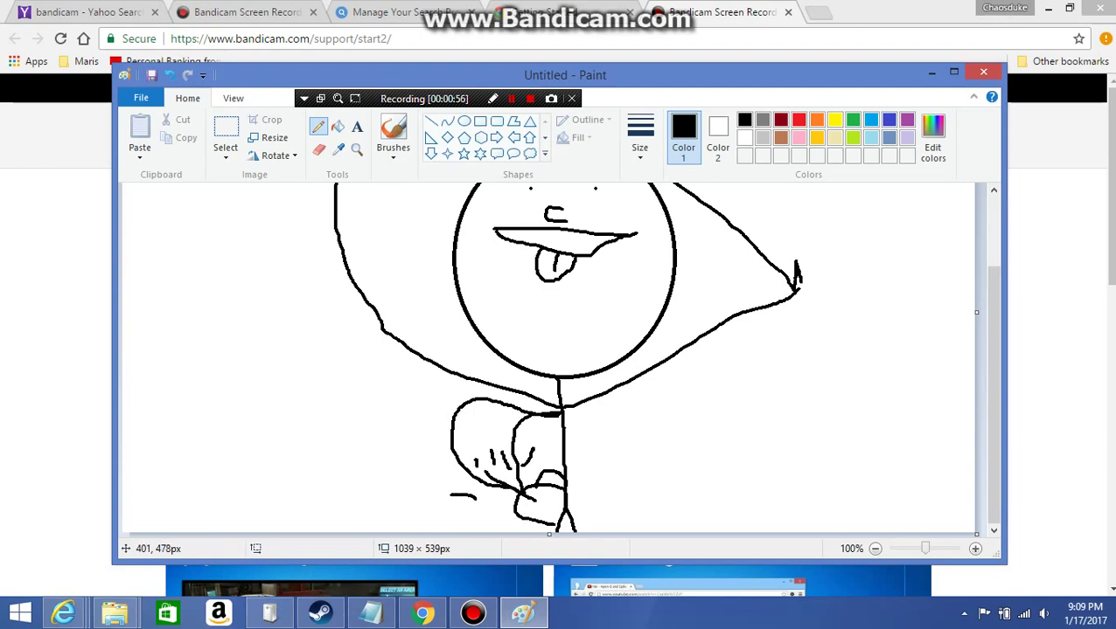
Step: Handwrite "OH NO" in large black letters in the blank area outside the arm, next to the head
{"action": "scroll", "coordinate": [544, 509], "scroll_direction": "up", "scroll_amount": 3}
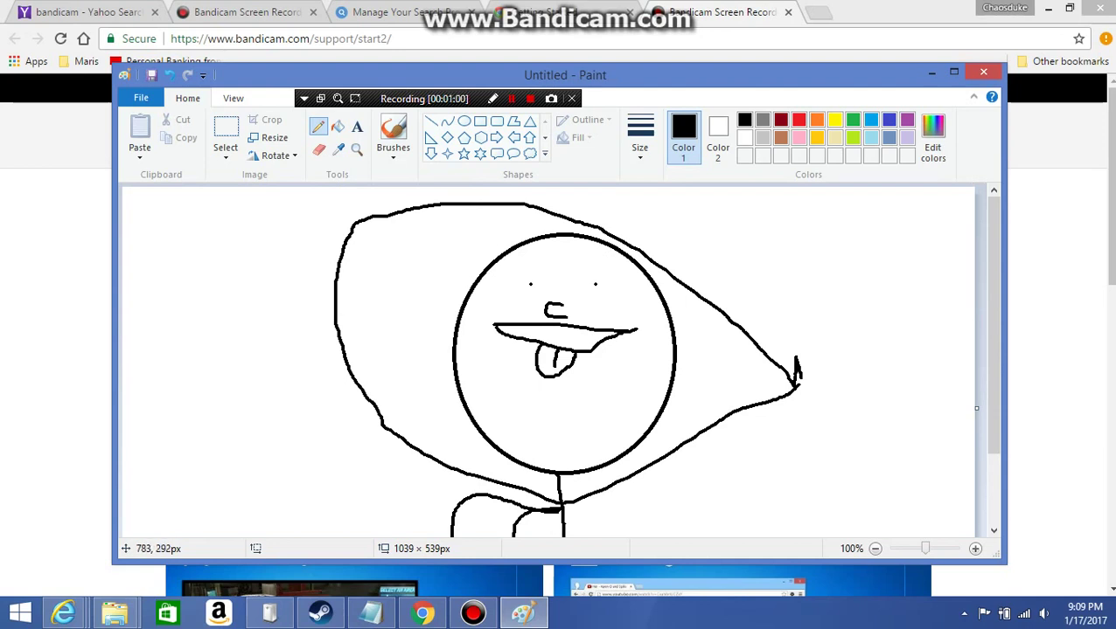
{"action": "mouse_move", "coordinate": [713, 217]}
{"action": "left_mouse_down"}
{"action": "mouse_move", "coordinate": [714, 257]}
{"action": "mouse_move", "coordinate": [721, 221]}
{"action": "mouse_move", "coordinate": [744, 285]}
{"action": "left_mouse_up"}
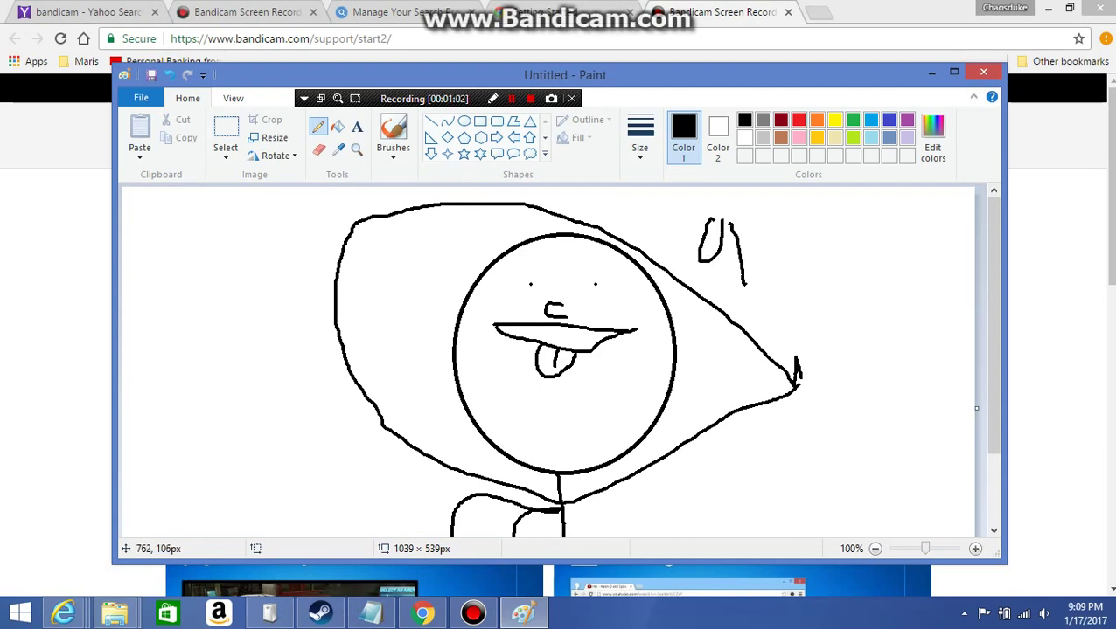
{"action": "mouse_move", "coordinate": [769, 224]}
{"action": "left_mouse_down"}
{"action": "mouse_move", "coordinate": [770, 289]}
{"action": "mouse_move", "coordinate": [768, 260]}
{"action": "mouse_move", "coordinate": [791, 302]}
{"action": "mouse_move", "coordinate": [830, 246]}
{"action": "left_mouse_up"}
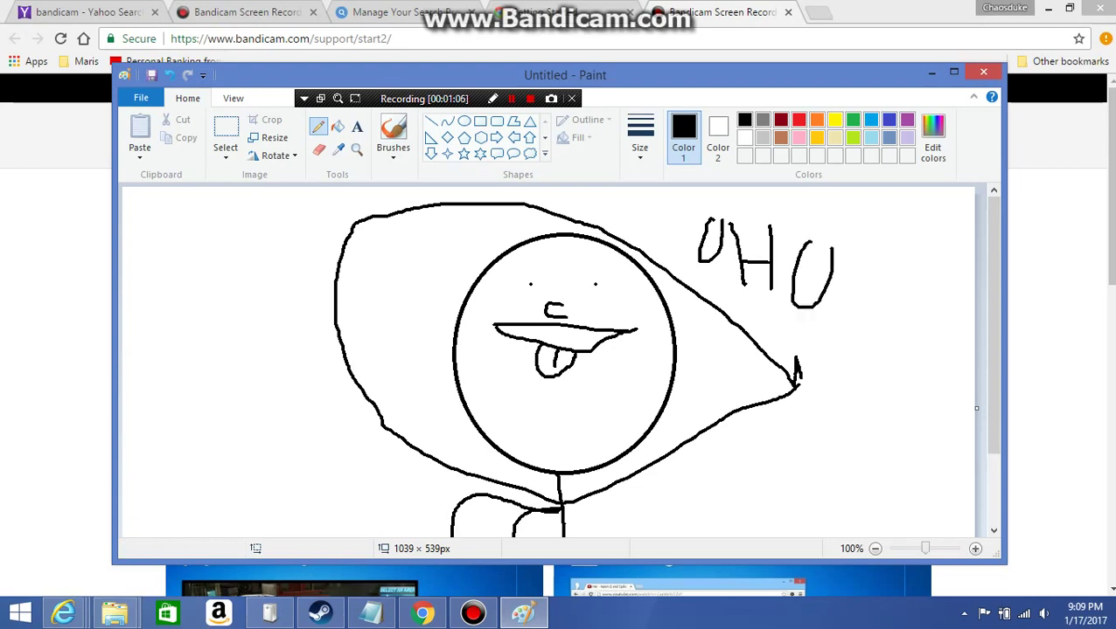
{"action": "left_click_drag", "start_coordinate": [859, 248], "coordinate": [772, 321]}
{"action": "left_click_drag", "start_coordinate": [803, 285], "coordinate": [806, 243]}
{"action": "mouse_move", "coordinate": [899, 317]}
{"action": "left_mouse_down"}
{"action": "mouse_move", "coordinate": [902, 274]}
{"action": "mouse_move", "coordinate": [897, 322]}
{"action": "left_mouse_up"}
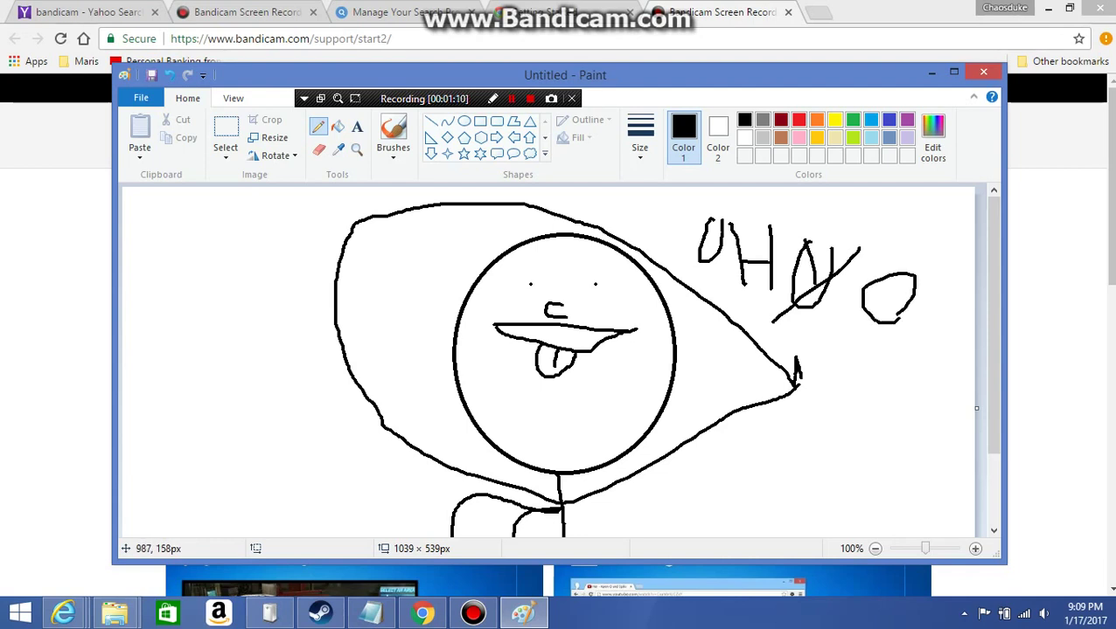
Step: Handwrite "Mr Krabs" in black below the "OH NO" lettering
{"action": "mouse_move", "coordinate": [934, 287]}
{"action": "left_mouse_down"}
{"action": "mouse_move", "coordinate": [927, 313]}
{"action": "mouse_move", "coordinate": [944, 314]}
{"action": "mouse_move", "coordinate": [949, 331]}
{"action": "left_mouse_up"}
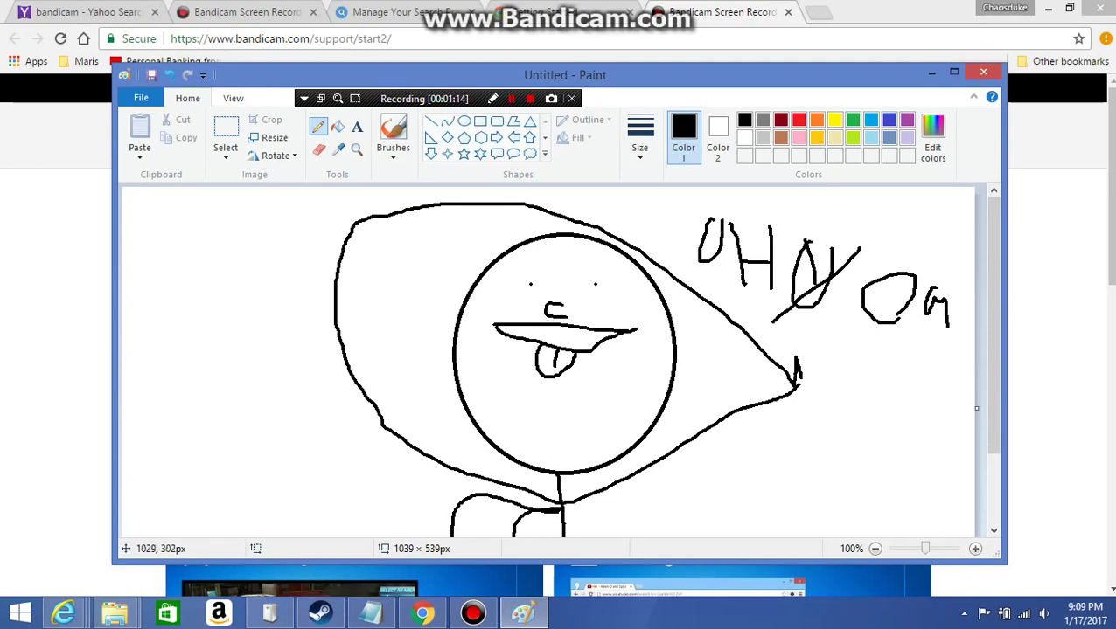
{"action": "mouse_move", "coordinate": [840, 397]}
{"action": "left_mouse_down"}
{"action": "mouse_move", "coordinate": [800, 435]}
{"action": "mouse_move", "coordinate": [883, 349]}
{"action": "mouse_move", "coordinate": [894, 445]}
{"action": "left_mouse_up"}
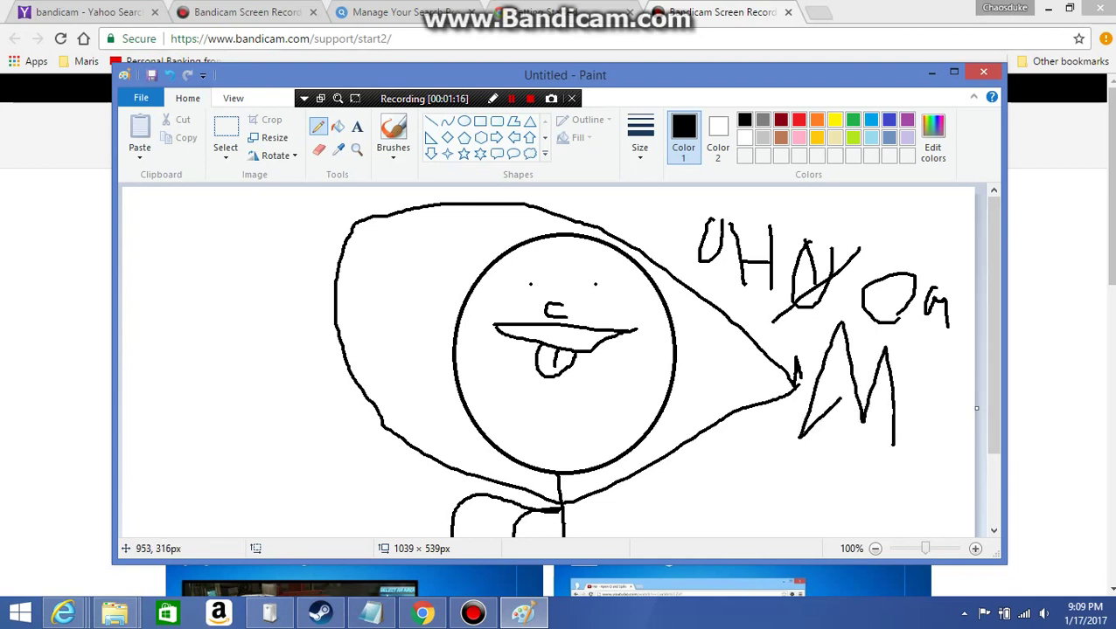
{"action": "left_click_drag", "start_coordinate": [902, 398], "coordinate": [904, 444]}
{"action": "left_click_drag", "start_coordinate": [907, 426], "coordinate": [908, 473]}
{"action": "left_click_drag", "start_coordinate": [908, 472], "coordinate": [934, 418]}
{"action": "left_click_drag", "start_coordinate": [934, 418], "coordinate": [935, 511]}
{"action": "mouse_move", "coordinate": [673, 468]}
{"action": "left_mouse_down"}
{"action": "mouse_move", "coordinate": [674, 510]}
{"action": "mouse_move", "coordinate": [704, 478]}
{"action": "mouse_move", "coordinate": [698, 514]}
{"action": "mouse_move", "coordinate": [735, 498]}
{"action": "mouse_move", "coordinate": [775, 521]}
{"action": "left_mouse_up"}
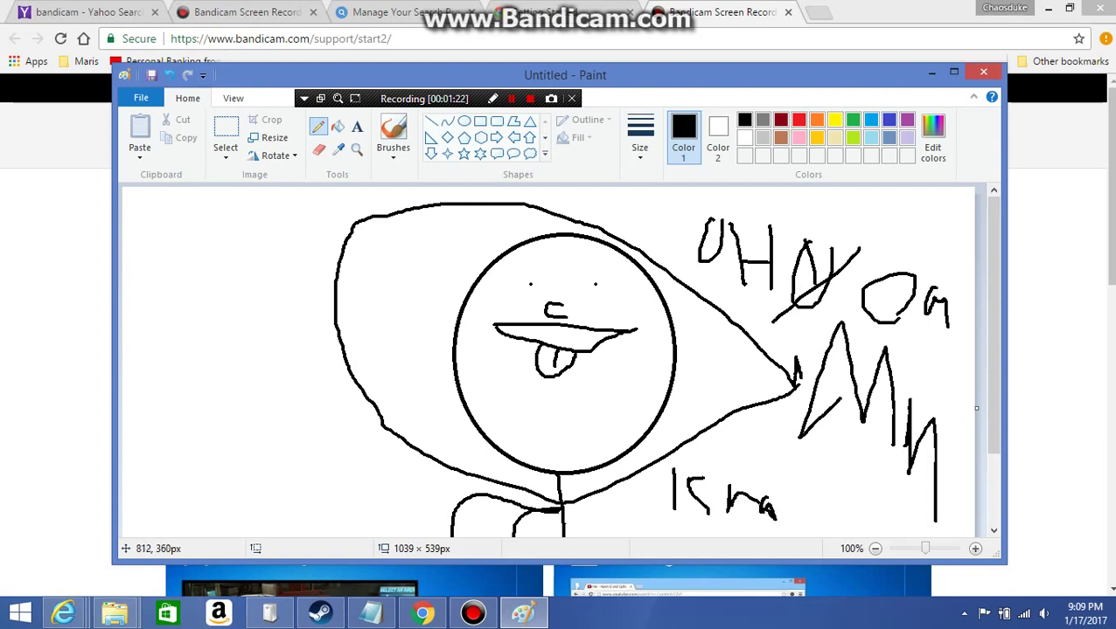
{"action": "left_click_drag", "start_coordinate": [786, 479], "coordinate": [822, 523]}
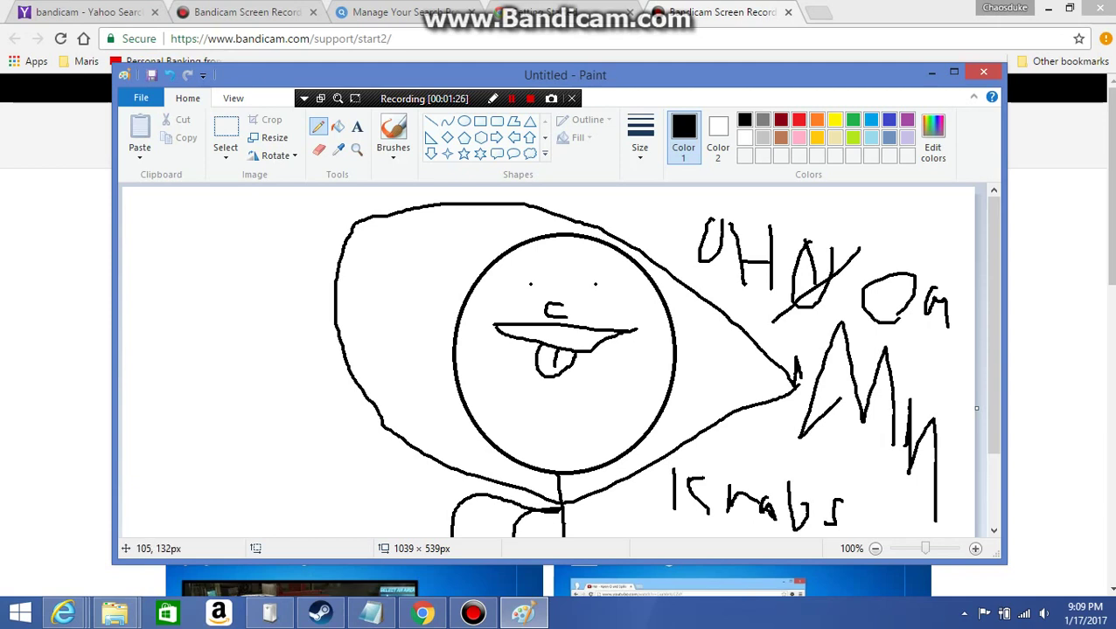
Step: Draw a long curved tube from the head's edge to a small open mouth, with two round eyes above that mouth
{"action": "mouse_move", "coordinate": [209, 296]}
{"action": "left_mouse_down"}
{"action": "mouse_move", "coordinate": [271, 350]}
{"action": "mouse_move", "coordinate": [451, 271]}
{"action": "mouse_move", "coordinate": [492, 263]}
{"action": "mouse_move", "coordinate": [499, 273]}
{"action": "mouse_move", "coordinate": [396, 345]}
{"action": "mouse_move", "coordinate": [291, 380]}
{"action": "mouse_move", "coordinate": [244, 382]}
{"action": "mouse_move", "coordinate": [194, 307]}
{"action": "mouse_move", "coordinate": [160, 294]}
{"action": "mouse_move", "coordinate": [171, 280]}
{"action": "mouse_move", "coordinate": [233, 274]}
{"action": "mouse_move", "coordinate": [249, 290]}
{"action": "mouse_move", "coordinate": [198, 317]}
{"action": "left_mouse_up"}
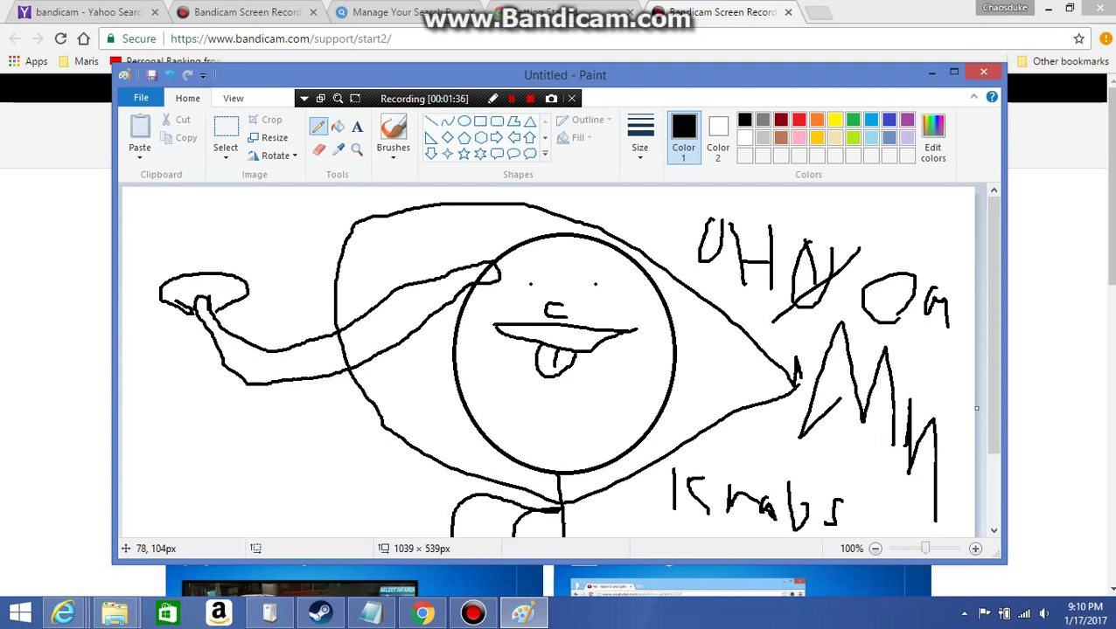
{"action": "mouse_move", "coordinate": [178, 243]}
{"action": "left_mouse_down"}
{"action": "mouse_move", "coordinate": [150, 264]}
{"action": "mouse_move", "coordinate": [172, 268]}
{"action": "mouse_move", "coordinate": [179, 234]}
{"action": "mouse_move", "coordinate": [216, 222]}
{"action": "mouse_move", "coordinate": [205, 253]}
{"action": "mouse_move", "coordinate": [238, 234]}
{"action": "left_mouse_up"}
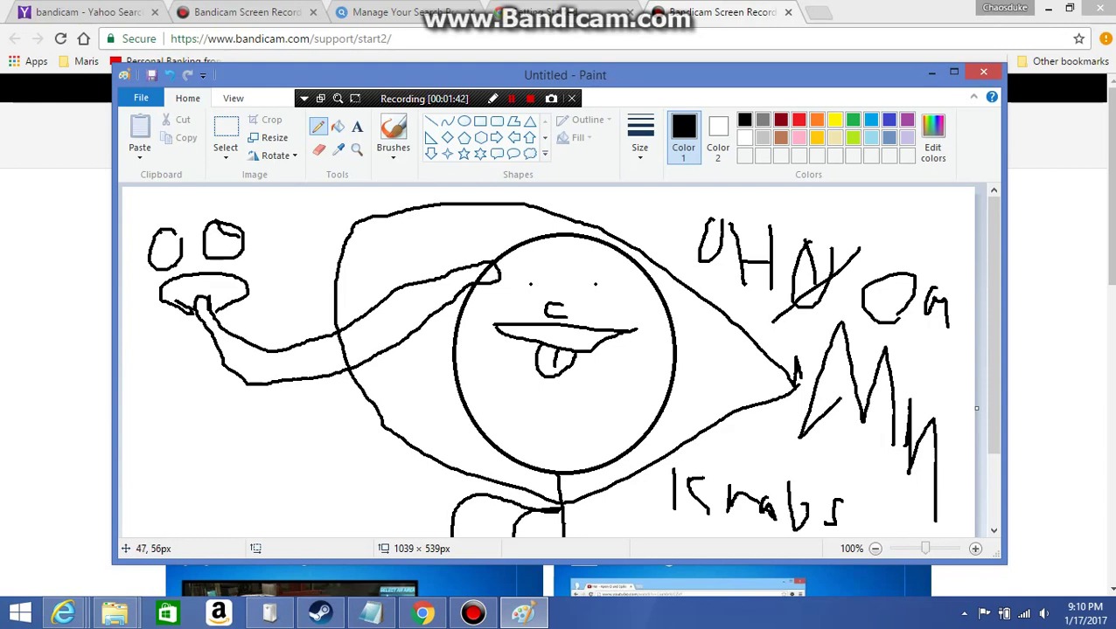
{"action": "mouse_move", "coordinate": [163, 238]}
{"action": "left_mouse_down"}
{"action": "mouse_move", "coordinate": [186, 246]}
{"action": "mouse_move", "coordinate": [166, 251]}
{"action": "mouse_move", "coordinate": [175, 254]}
{"action": "mouse_move", "coordinate": [164, 268]}
{"action": "left_mouse_up"}
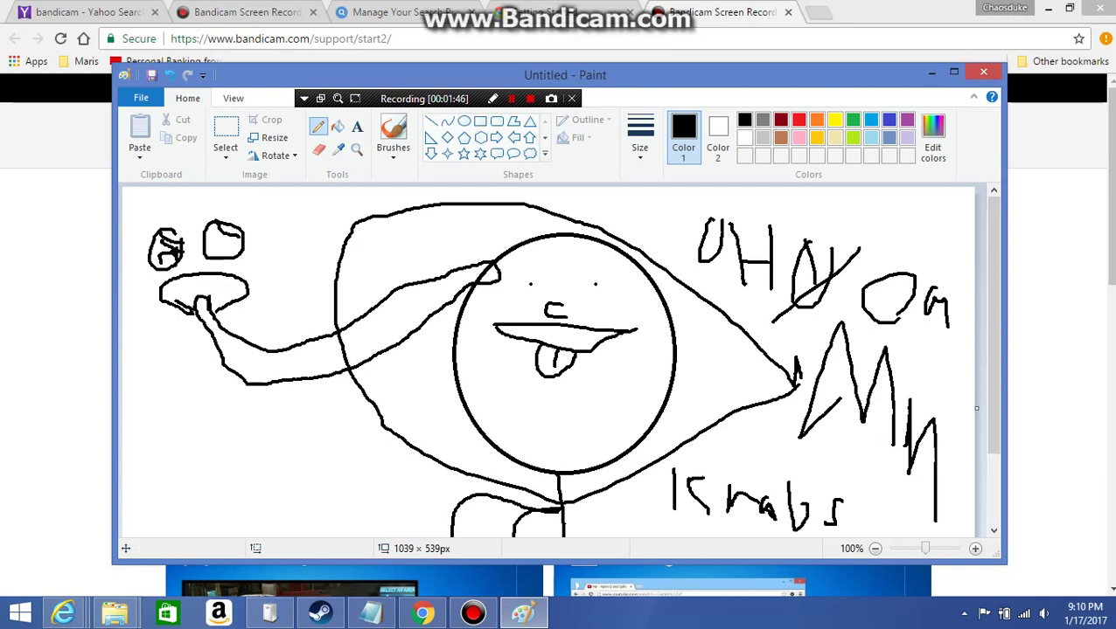
Step: Fill the two small round eyes and the surrounding background with black
{"action": "left_click", "coordinate": [338, 126]}
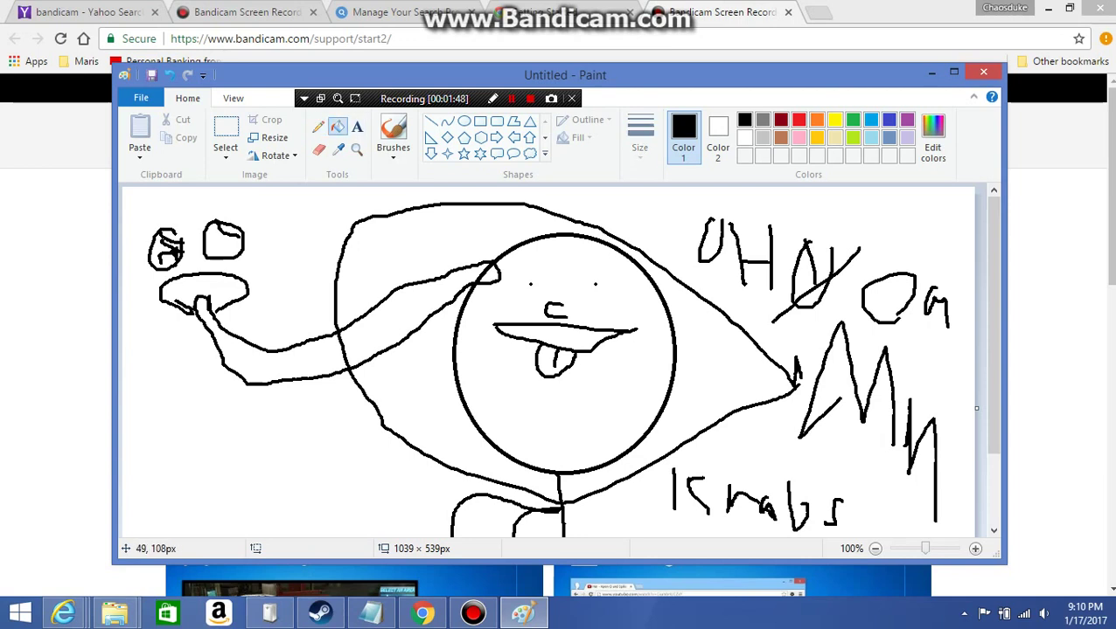
{"action": "left_click", "coordinate": [168, 251]}
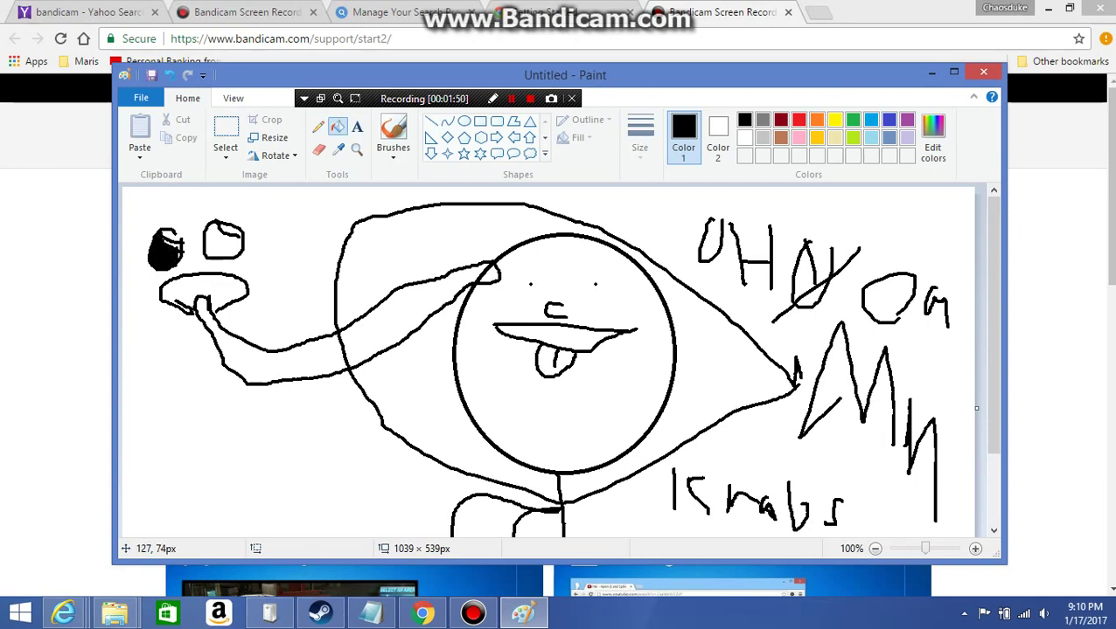
{"action": "left_click", "coordinate": [225, 241]}
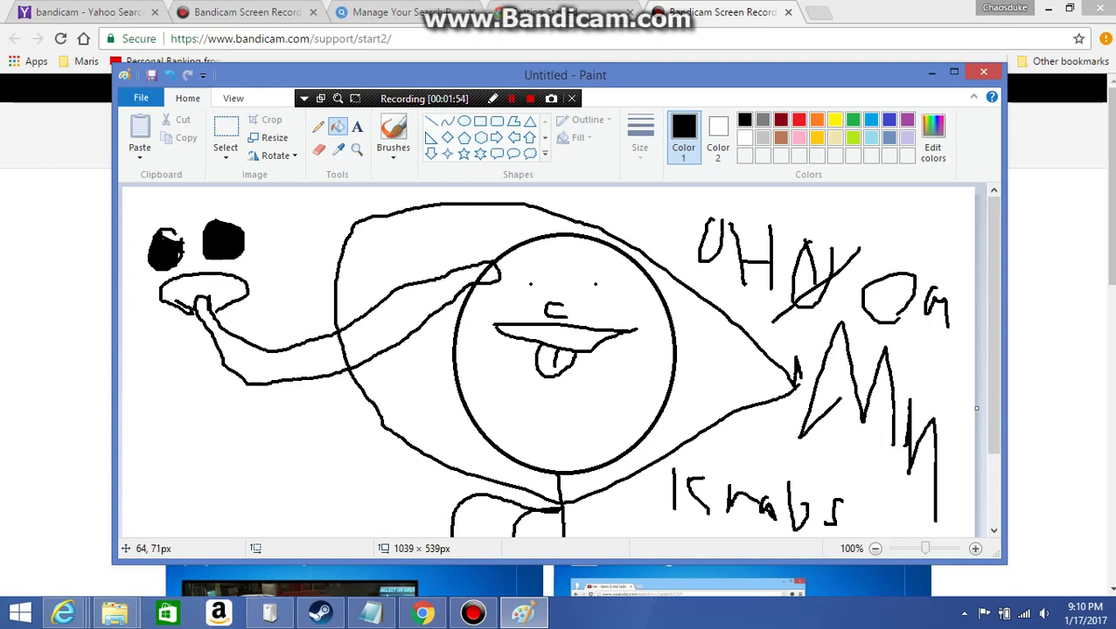
{"action": "left_click", "coordinate": [186, 268]}
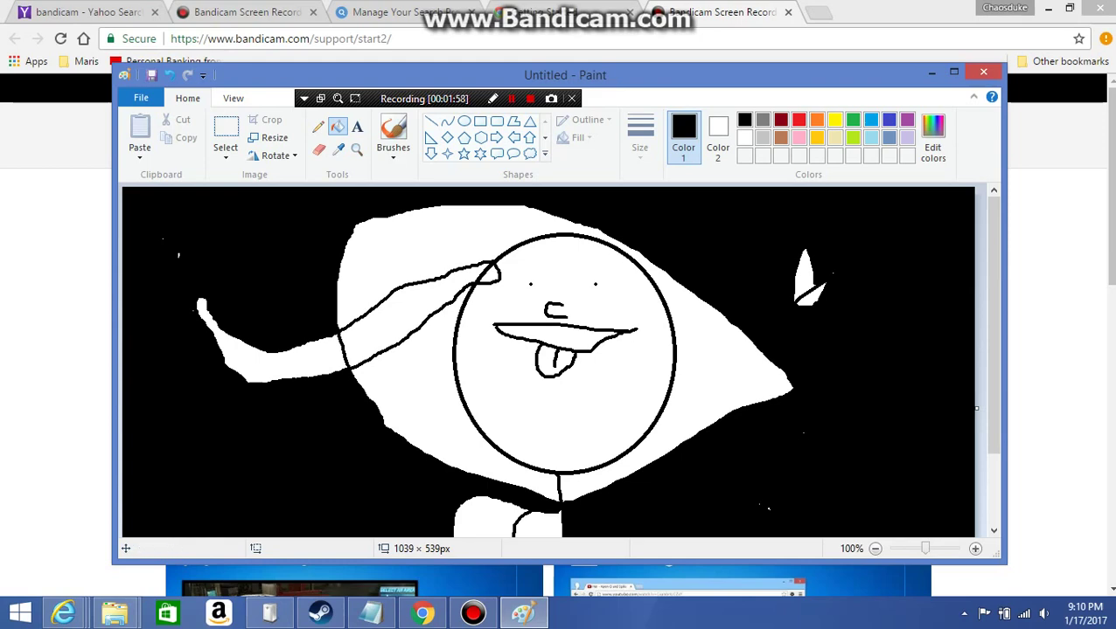
Step: Color the centers of the large face's two dot eyes red with the thinnest Pencil line
{"action": "left_click", "coordinate": [357, 149]}
{"action": "left_click", "coordinate": [595, 282]}
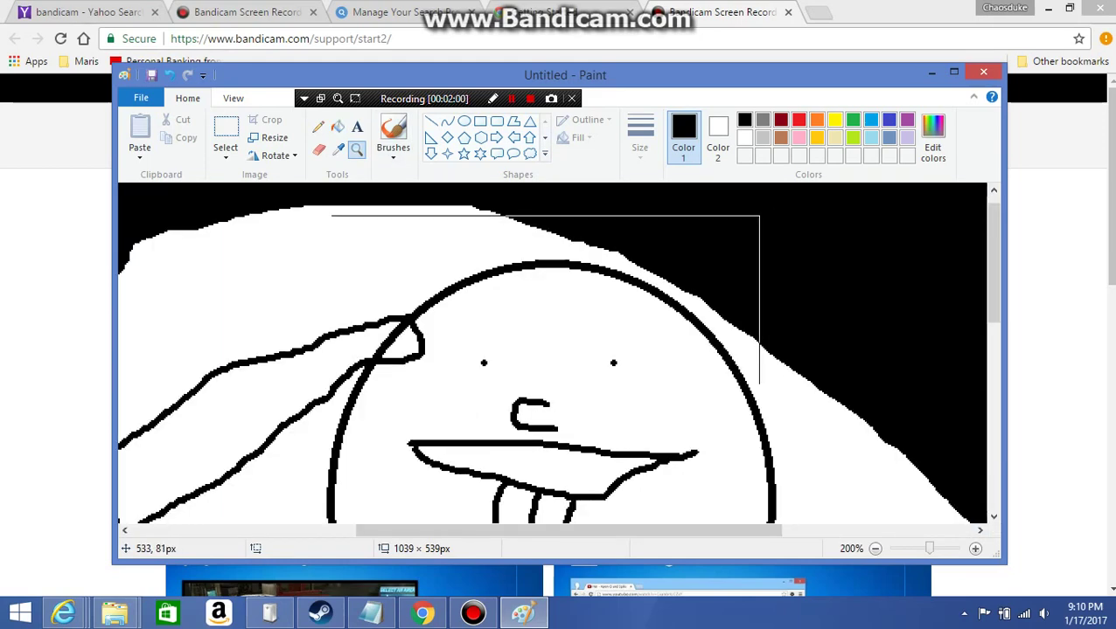
{"action": "left_click", "coordinate": [489, 301]}
{"action": "left_click", "coordinate": [480, 263]}
{"action": "left_click", "coordinate": [547, 295]}
{"action": "left_click", "coordinate": [394, 259]}
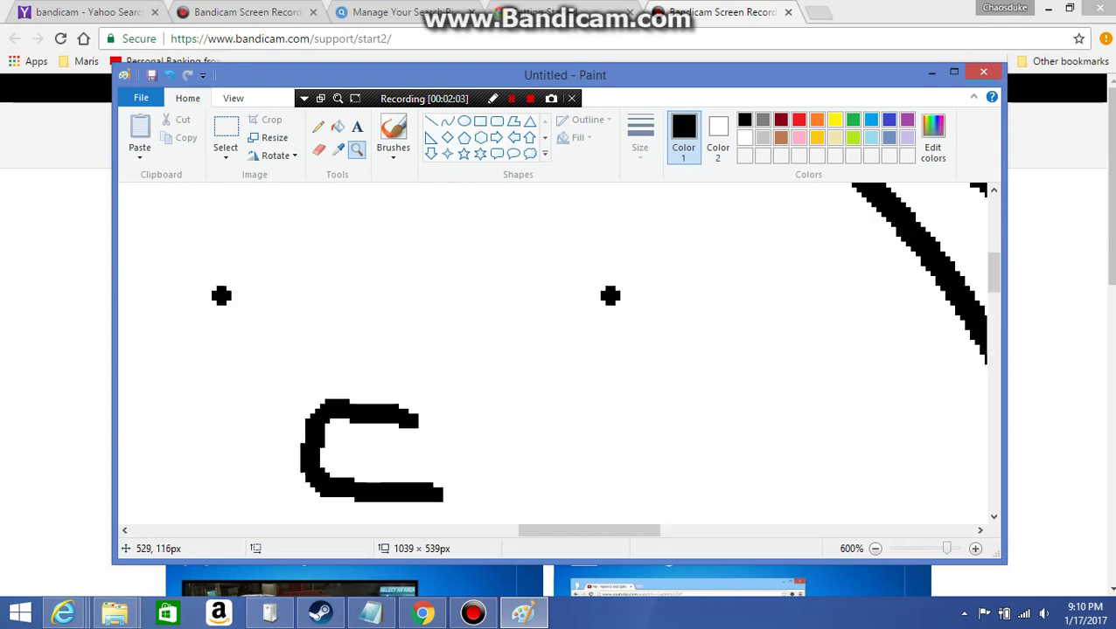
{"action": "left_click", "coordinate": [389, 262]}
{"action": "left_click", "coordinate": [489, 253]}
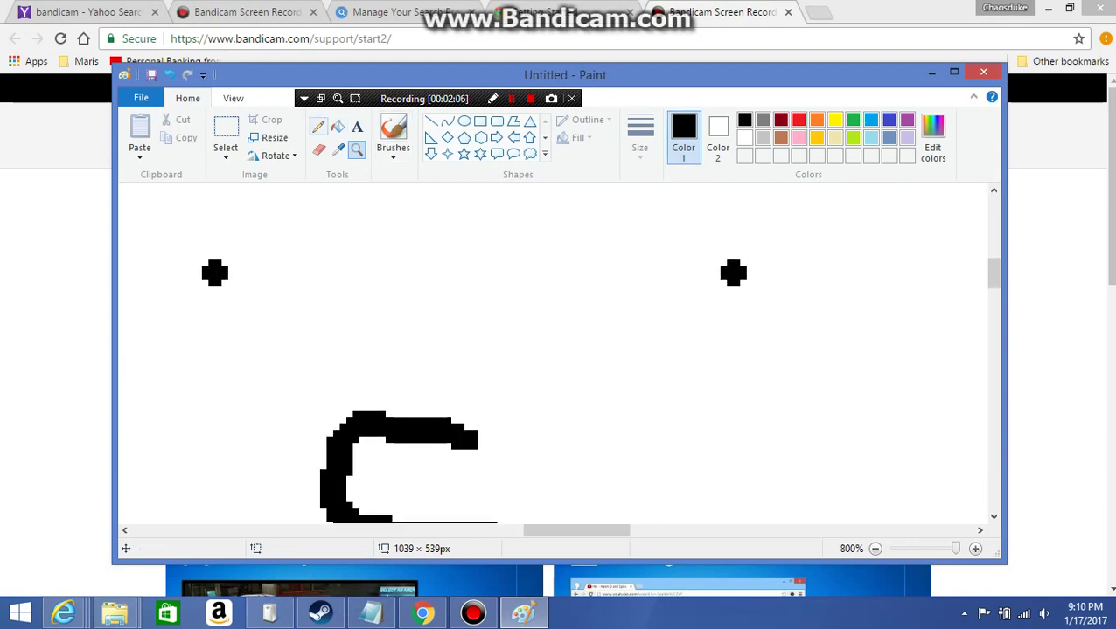
{"action": "left_click", "coordinate": [317, 127]}
{"action": "left_click", "coordinate": [639, 135]}
{"action": "left_click", "coordinate": [677, 279]}
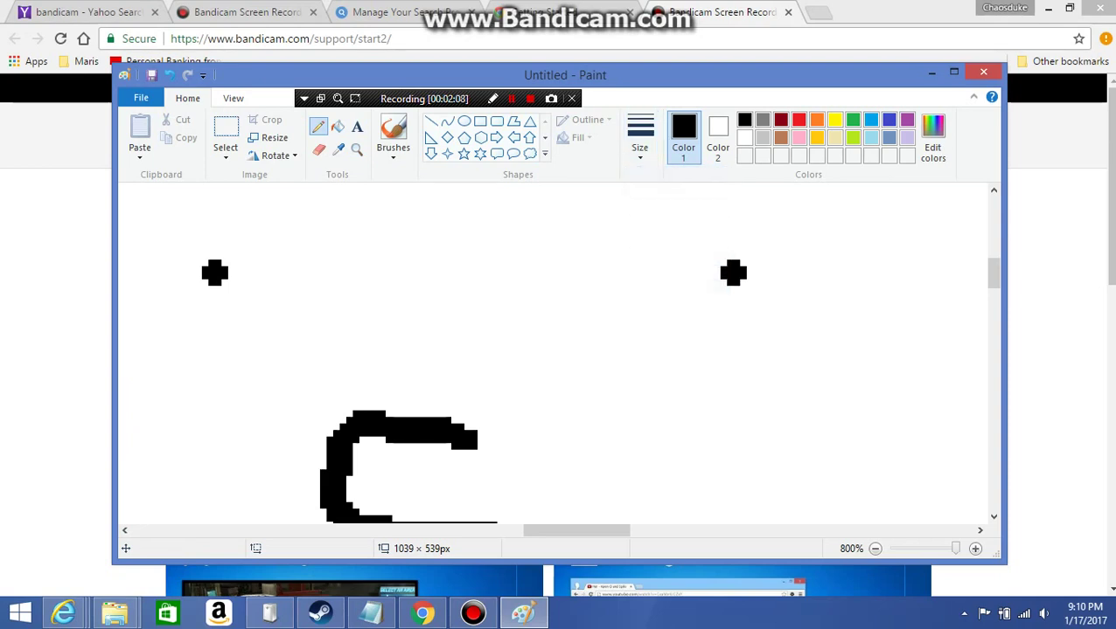
{"action": "left_click", "coordinate": [798, 120]}
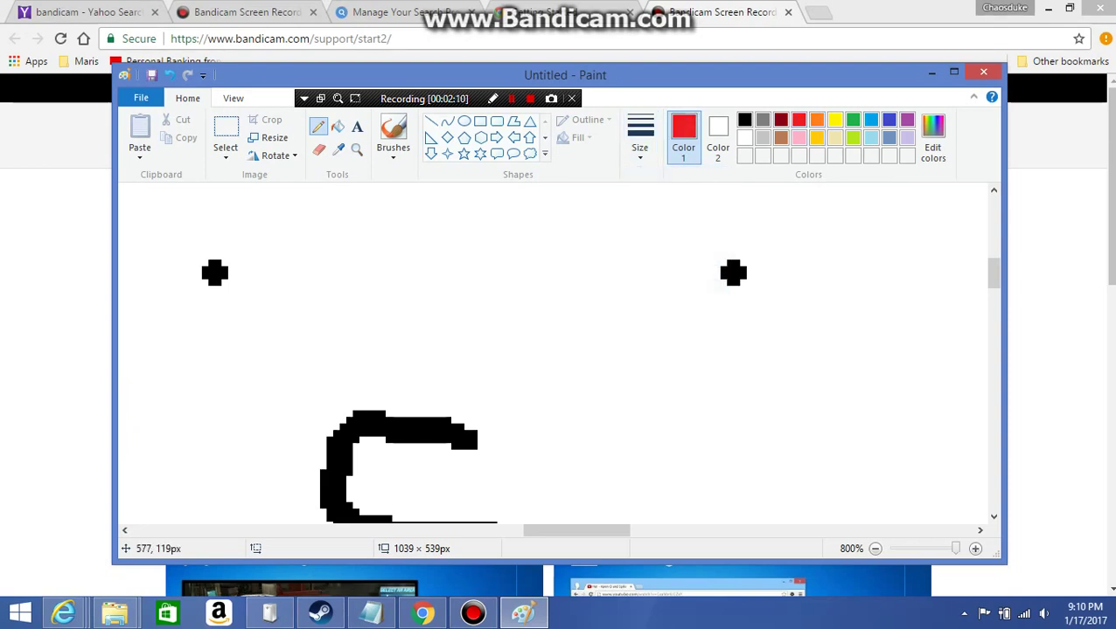
{"action": "left_click_drag", "start_coordinate": [736, 277], "coordinate": [726, 275]}
{"action": "left_click_drag", "start_coordinate": [211, 273], "coordinate": [204, 279]}
Step: Handwrite "I'll kill" in thin red letters between the two dot eyes
{"action": "left_click_drag", "start_coordinate": [317, 215], "coordinate": [317, 284]}
{"action": "left_click_drag", "start_coordinate": [303, 222], "coordinate": [323, 222]}
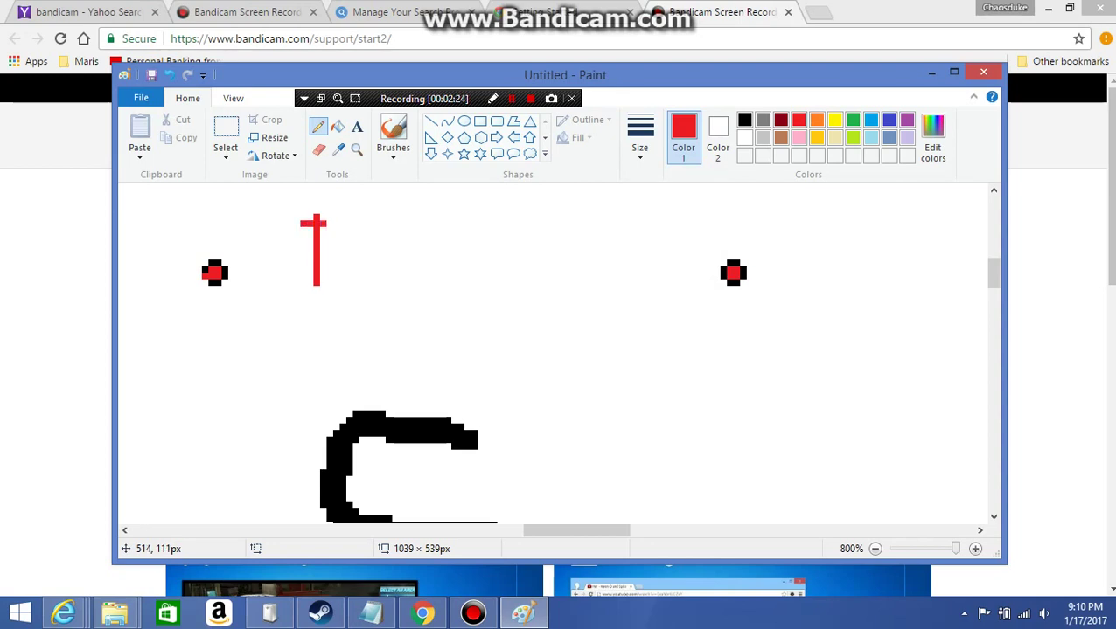
{"action": "left_click_drag", "start_coordinate": [296, 283], "coordinate": [344, 276]}
{"action": "left_click_drag", "start_coordinate": [361, 216], "coordinate": [394, 292]}
{"action": "left_click_drag", "start_coordinate": [421, 232], "coordinate": [421, 291]}
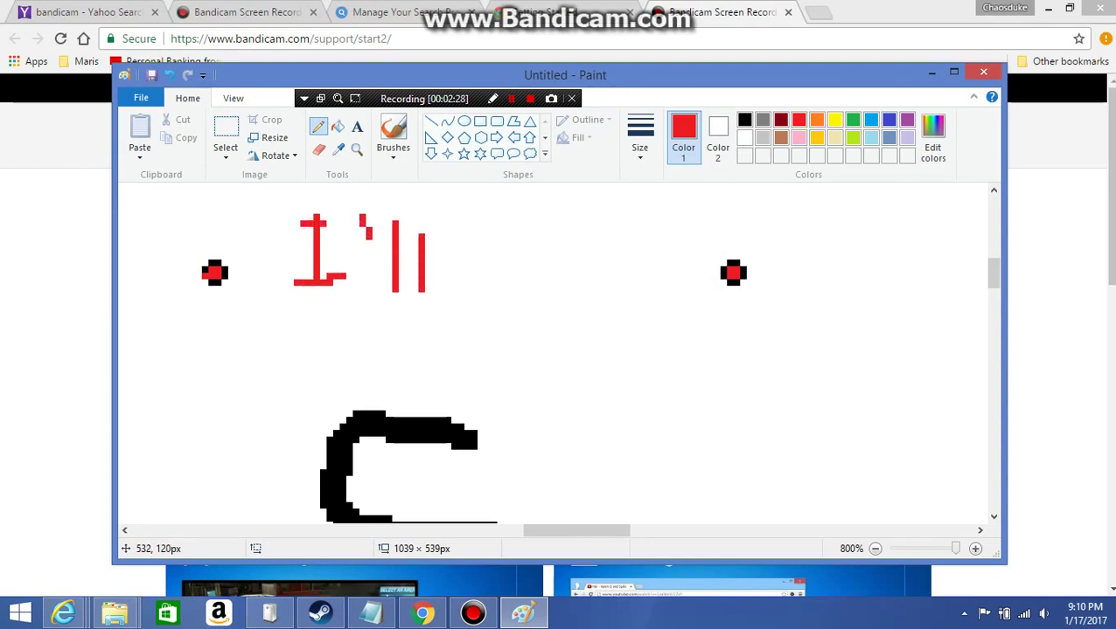
{"action": "mouse_move", "coordinate": [459, 240]}
{"action": "left_mouse_down"}
{"action": "mouse_move", "coordinate": [459, 290]}
{"action": "mouse_move", "coordinate": [488, 249]}
{"action": "mouse_move", "coordinate": [473, 299]}
{"action": "mouse_move", "coordinate": [494, 272]}
{"action": "mouse_move", "coordinate": [492, 251]}
{"action": "mouse_move", "coordinate": [553, 310]}
{"action": "left_mouse_up"}
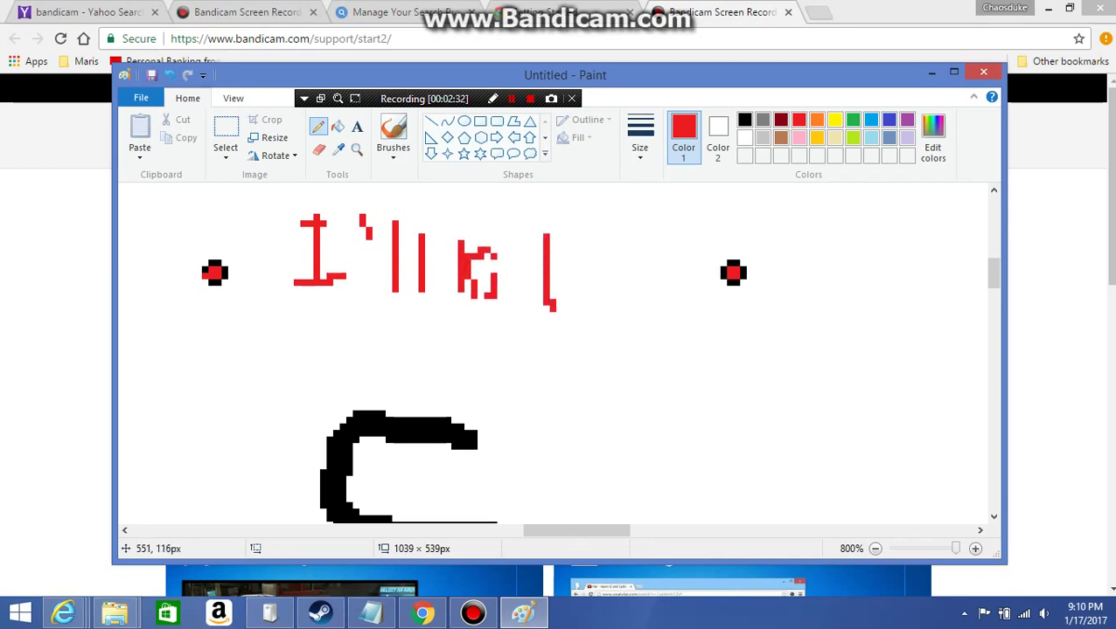
{"action": "left_click_drag", "start_coordinate": [577, 247], "coordinate": [592, 350]}
Step: Handwrite "you..." in red under the first line of red text, above the nose
{"action": "left_click_drag", "start_coordinate": [365, 348], "coordinate": [312, 376]}
{"action": "mouse_move", "coordinate": [335, 327]}
{"action": "left_mouse_down"}
{"action": "mouse_move", "coordinate": [350, 363]}
{"action": "mouse_move", "coordinate": [334, 312]}
{"action": "left_mouse_up"}
{"action": "mouse_move", "coordinate": [411, 339]}
{"action": "left_mouse_down"}
{"action": "mouse_move", "coordinate": [391, 371]}
{"action": "mouse_move", "coordinate": [416, 342]}
{"action": "mouse_move", "coordinate": [470, 368]}
{"action": "mouse_move", "coordinate": [481, 345]}
{"action": "left_mouse_up"}
{"action": "left_click", "coordinate": [492, 380]}
{"action": "left_click", "coordinate": [531, 380]}
{"action": "left_click", "coordinate": [564, 388]}
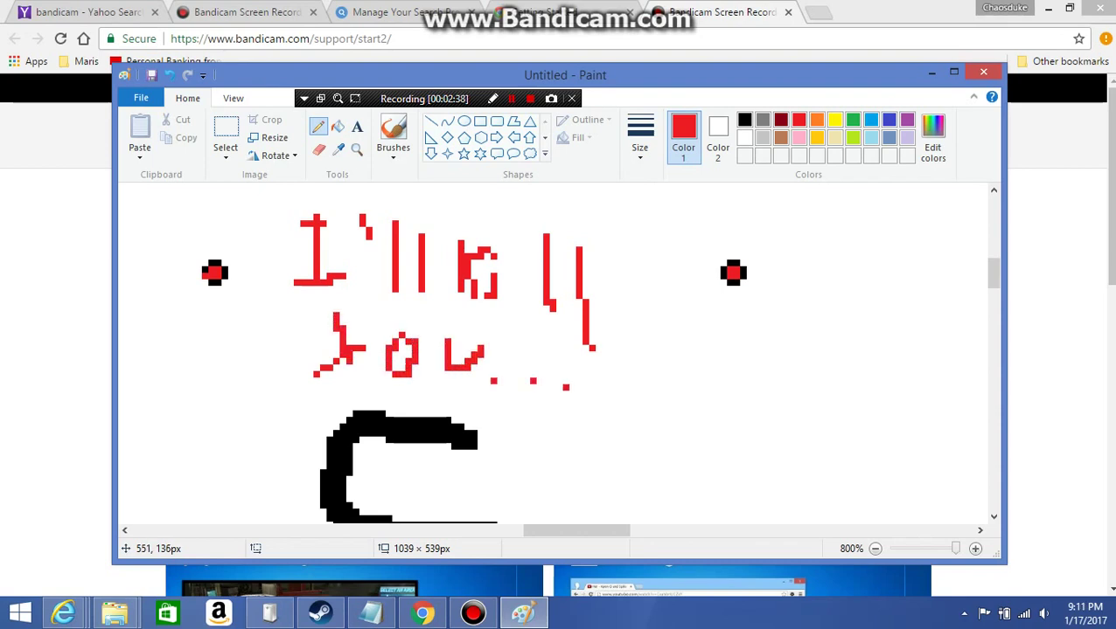
Step: Maximize the window and zoom out to 100% to view the whole drawing
{"action": "left_click", "coordinate": [954, 72]}
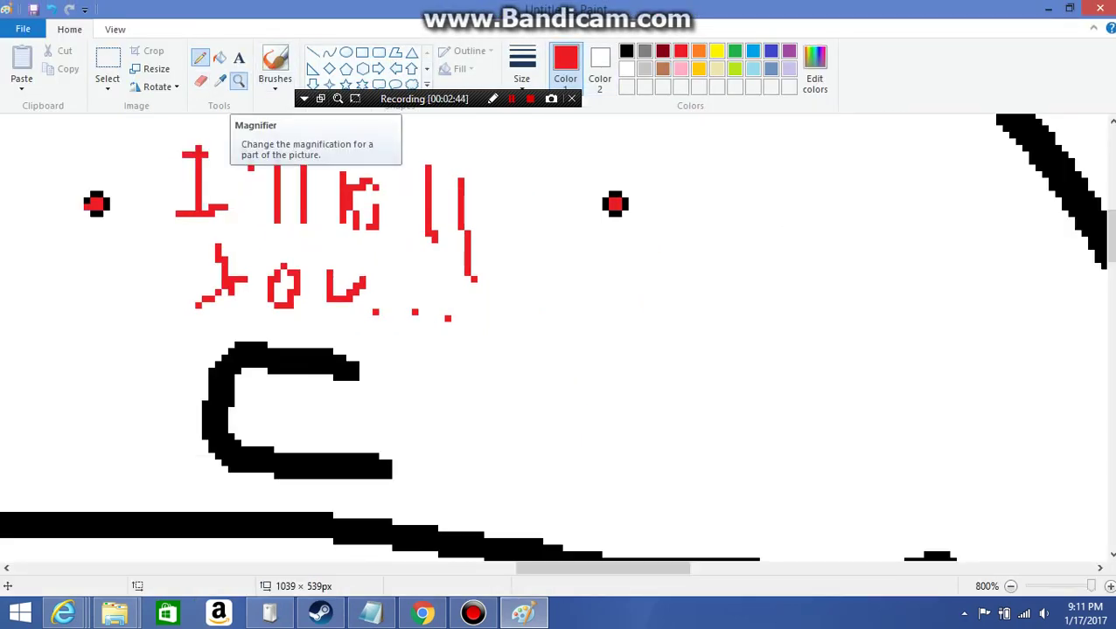
{"action": "left_click", "coordinate": [238, 80]}
{"action": "right_click", "coordinate": [381, 267]}
{"action": "right_click", "coordinate": [377, 284]}
{"action": "right_click", "coordinate": [556, 350]}
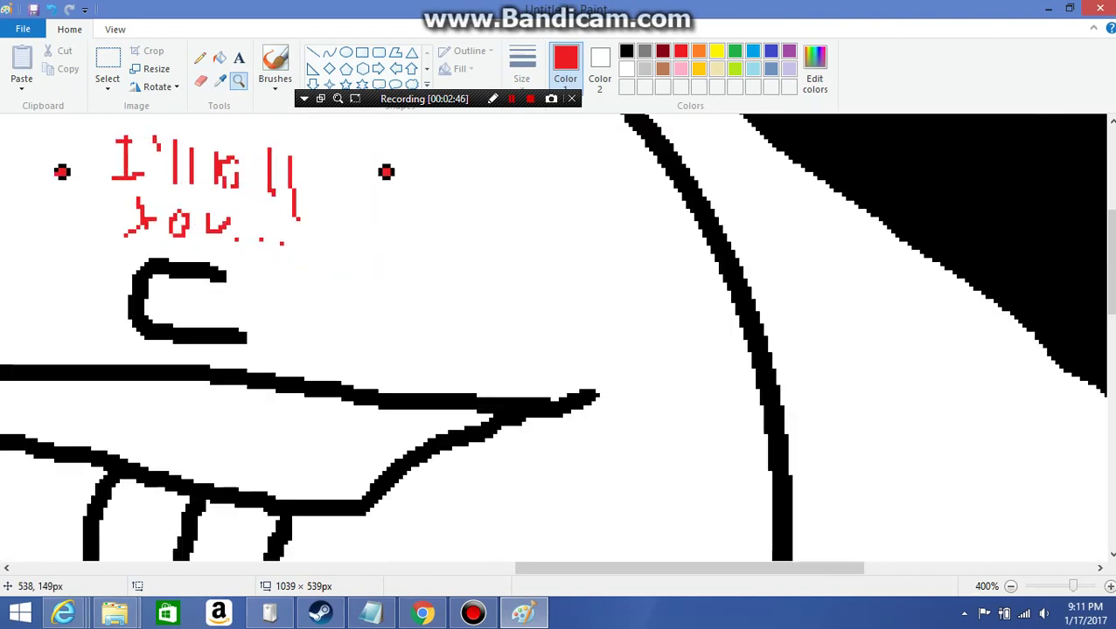
{"action": "right_click", "coordinate": [288, 312]}
{"action": "right_click", "coordinate": [289, 313]}
{"action": "right_click", "coordinate": [288, 315]}
{"action": "right_click", "coordinate": [294, 319]}
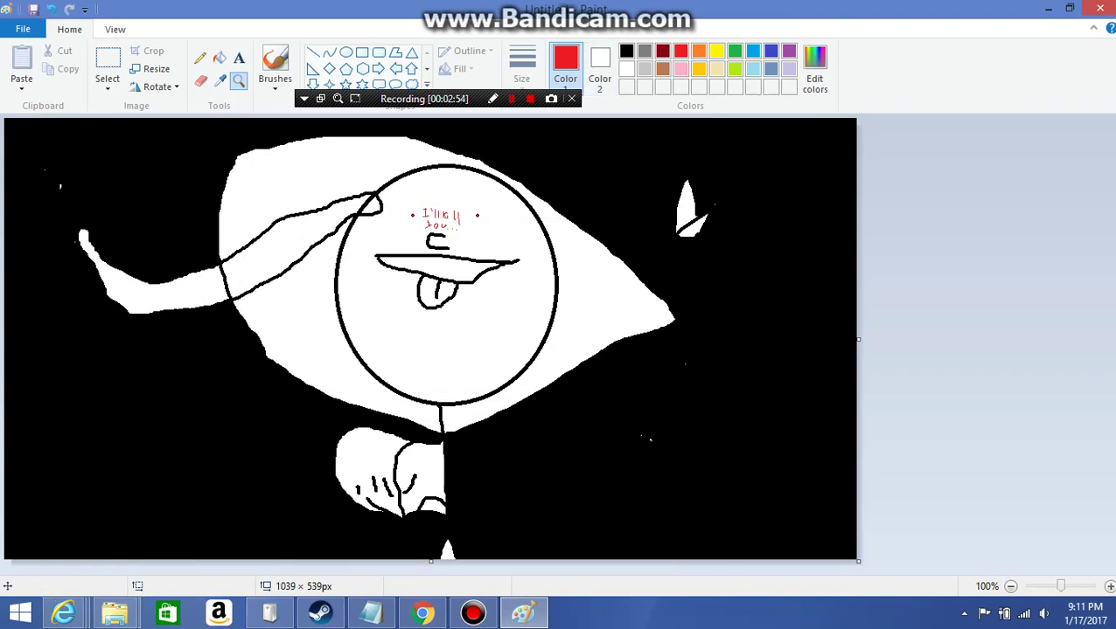
Step: Scribble lime green hair over the top of the large round face with the Pencil
{"action": "left_click", "coordinate": [735, 69]}
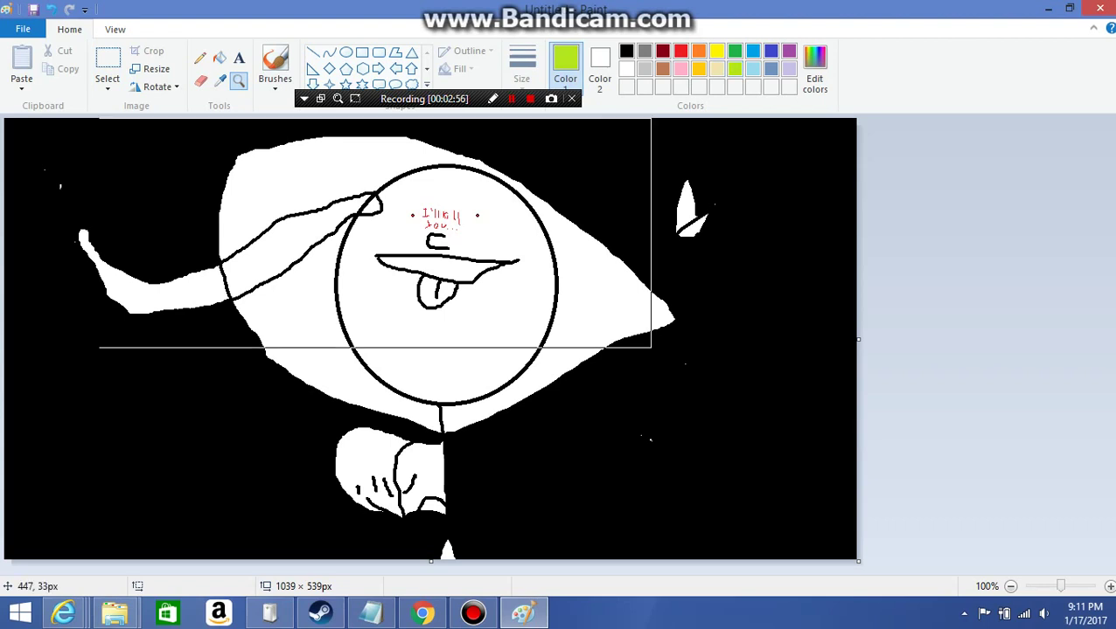
{"action": "left_click", "coordinate": [199, 58]}
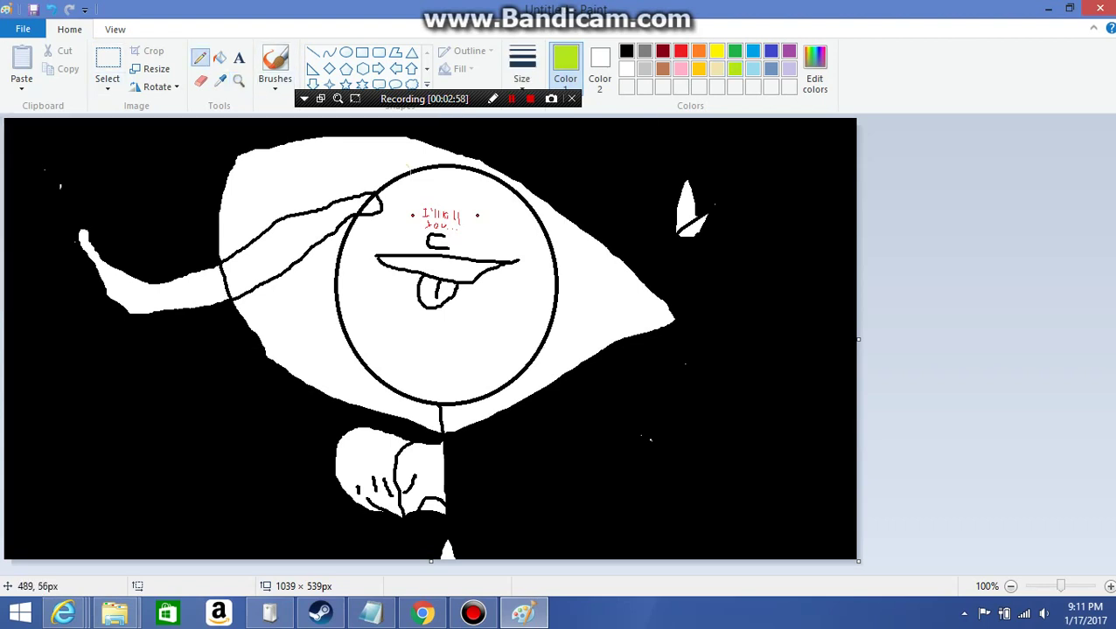
{"action": "mouse_move", "coordinate": [405, 164]}
{"action": "left_mouse_down"}
{"action": "mouse_move", "coordinate": [370, 183]}
{"action": "mouse_move", "coordinate": [429, 188]}
{"action": "mouse_move", "coordinate": [556, 294]}
{"action": "mouse_move", "coordinate": [533, 154]}
{"action": "mouse_move", "coordinate": [429, 133]}
{"action": "mouse_move", "coordinate": [394, 170]}
{"action": "mouse_move", "coordinate": [446, 180]}
{"action": "mouse_move", "coordinate": [558, 240]}
{"action": "mouse_move", "coordinate": [541, 174]}
{"action": "mouse_move", "coordinate": [494, 142]}
{"action": "left_mouse_up"}
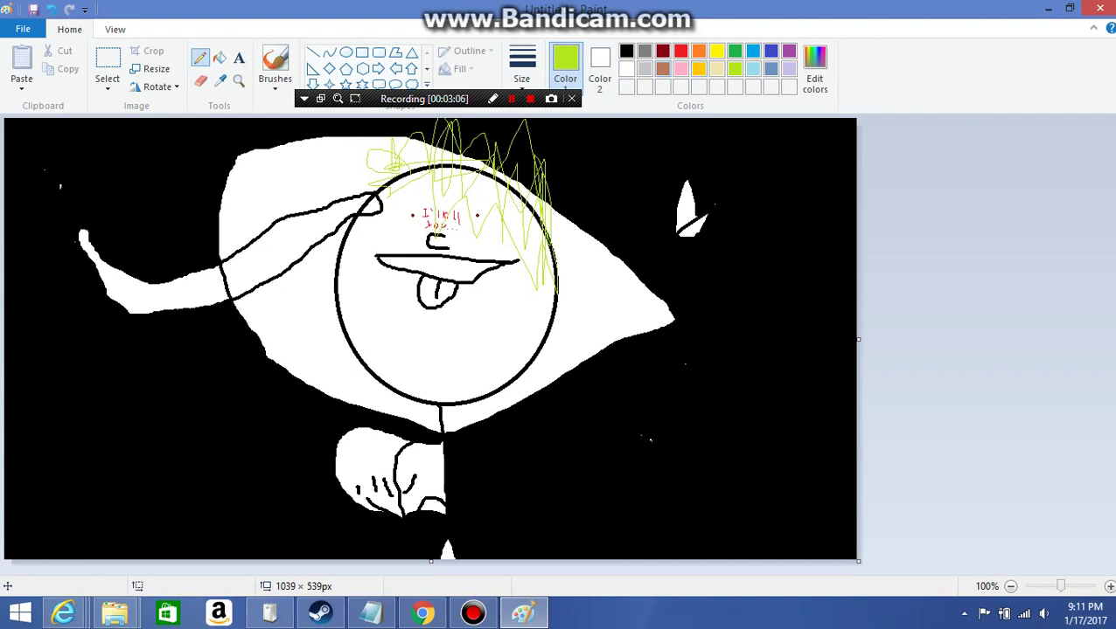
Step: Scribble gray strands on both sides of the lime hair around the large face
{"action": "left_click", "coordinate": [644, 51]}
{"action": "mouse_move", "coordinate": [574, 249]}
{"action": "left_mouse_down"}
{"action": "mouse_move", "coordinate": [559, 201]}
{"action": "mouse_move", "coordinate": [557, 234]}
{"action": "mouse_move", "coordinate": [576, 201]}
{"action": "mouse_move", "coordinate": [564, 284]}
{"action": "mouse_move", "coordinate": [568, 197]}
{"action": "mouse_move", "coordinate": [570, 242]}
{"action": "left_mouse_up"}
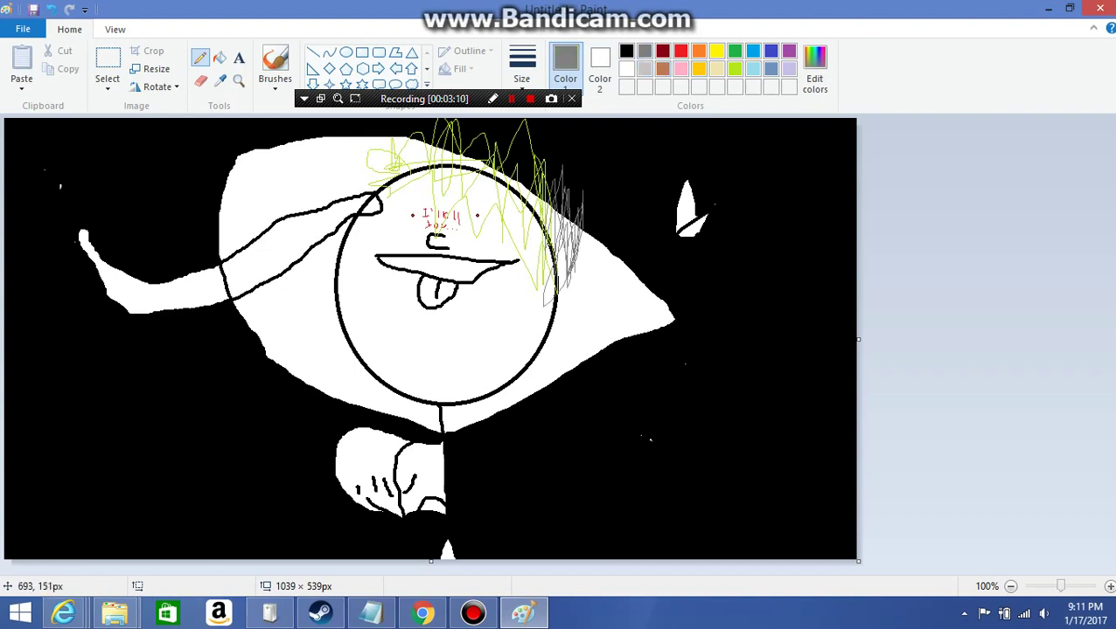
{"action": "mouse_move", "coordinate": [390, 187]}
{"action": "left_mouse_down"}
{"action": "mouse_move", "coordinate": [388, 142]}
{"action": "mouse_move", "coordinate": [403, 204]}
{"action": "mouse_move", "coordinate": [436, 162]}
{"action": "mouse_move", "coordinate": [382, 162]}
{"action": "mouse_move", "coordinate": [368, 194]}
{"action": "mouse_move", "coordinate": [389, 230]}
{"action": "mouse_move", "coordinate": [367, 175]}
{"action": "mouse_move", "coordinate": [428, 186]}
{"action": "mouse_move", "coordinate": [433, 176]}
{"action": "left_mouse_up"}
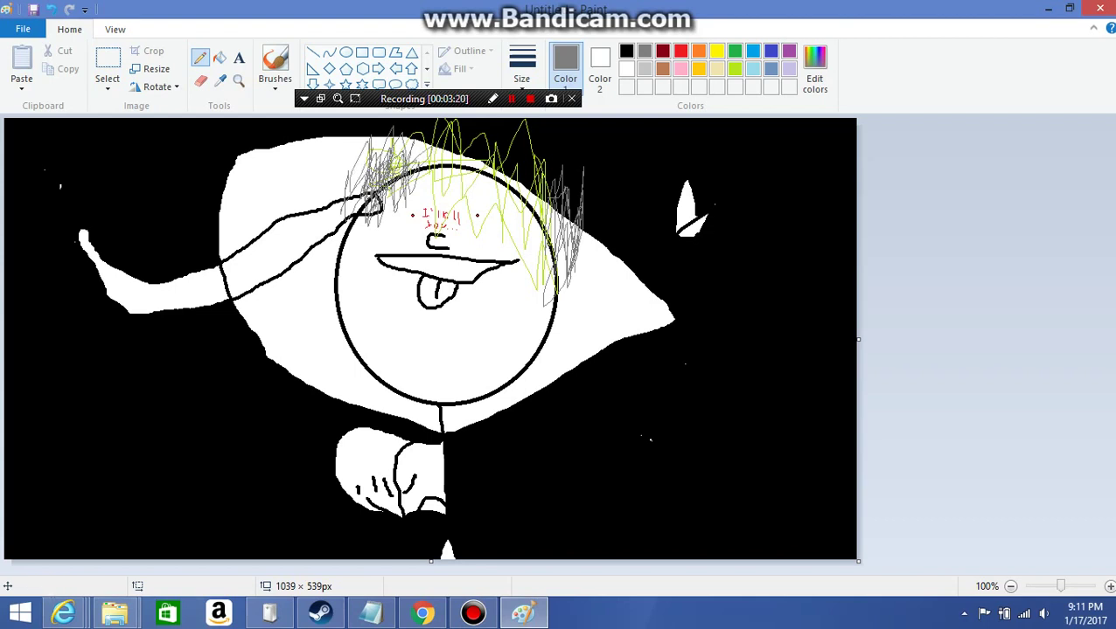
Step: Examine the tiny red message between the eyes up close and return to an overview of the whole drawing
{"action": "left_click", "coordinate": [238, 80]}
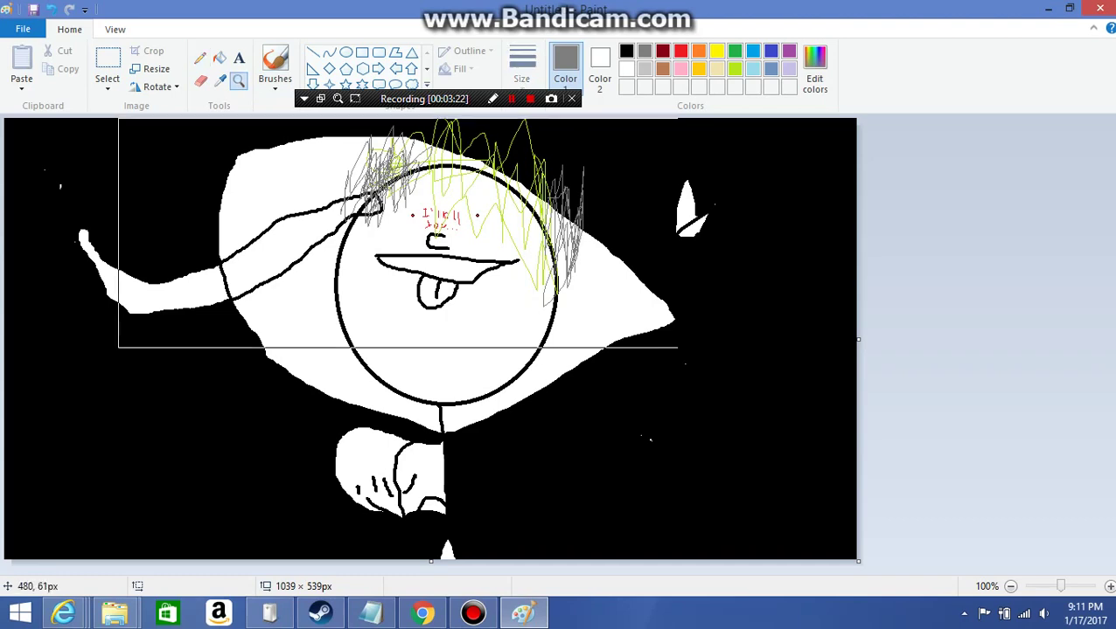
{"action": "right_click", "coordinate": [487, 220]}
{"action": "left_click", "coordinate": [255, 195]}
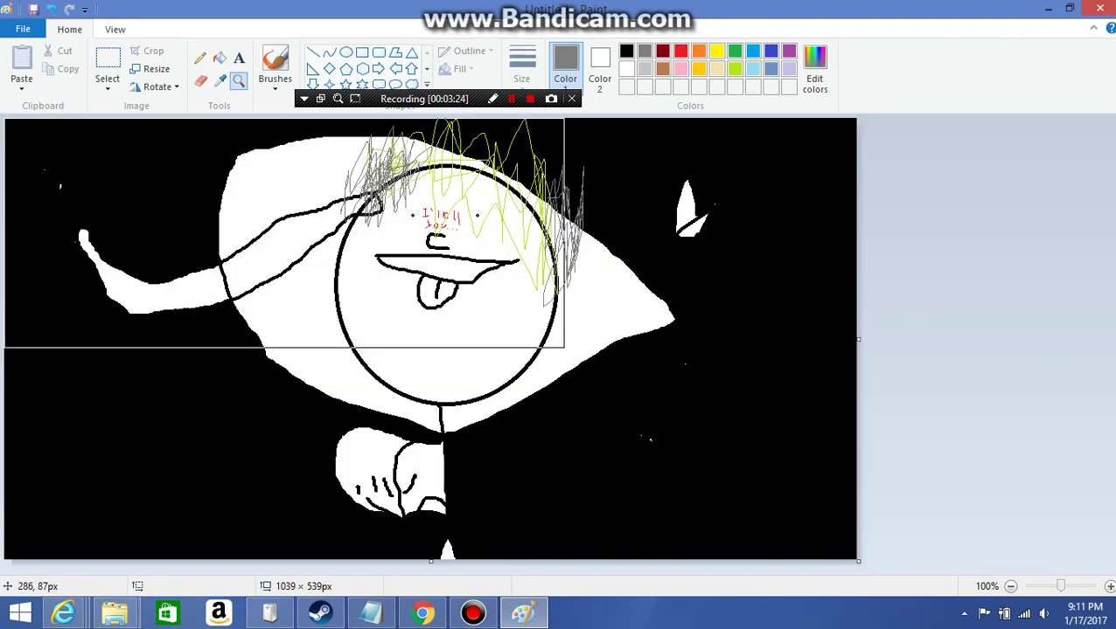
{"action": "left_click", "coordinate": [255, 195]}
{"action": "left_click", "coordinate": [669, 313]}
{"action": "left_click", "coordinate": [606, 298]}
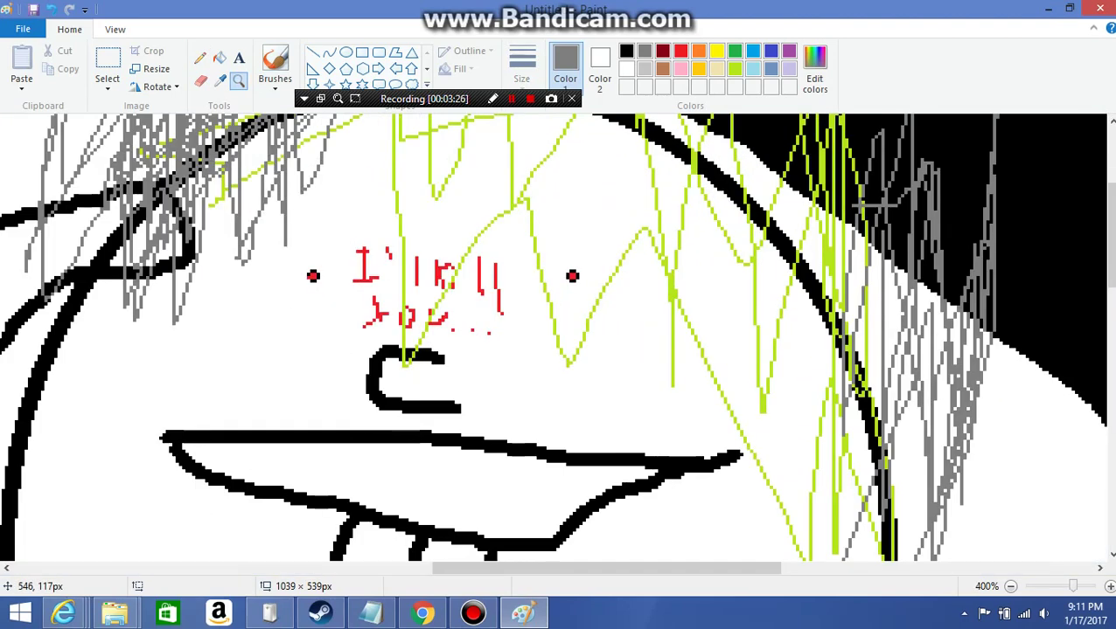
{"action": "left_click", "coordinate": [381, 254]}
{"action": "left_click", "coordinate": [367, 258]}
{"action": "left_click", "coordinate": [319, 273]}
{"action": "left_click", "coordinate": [317, 262]}
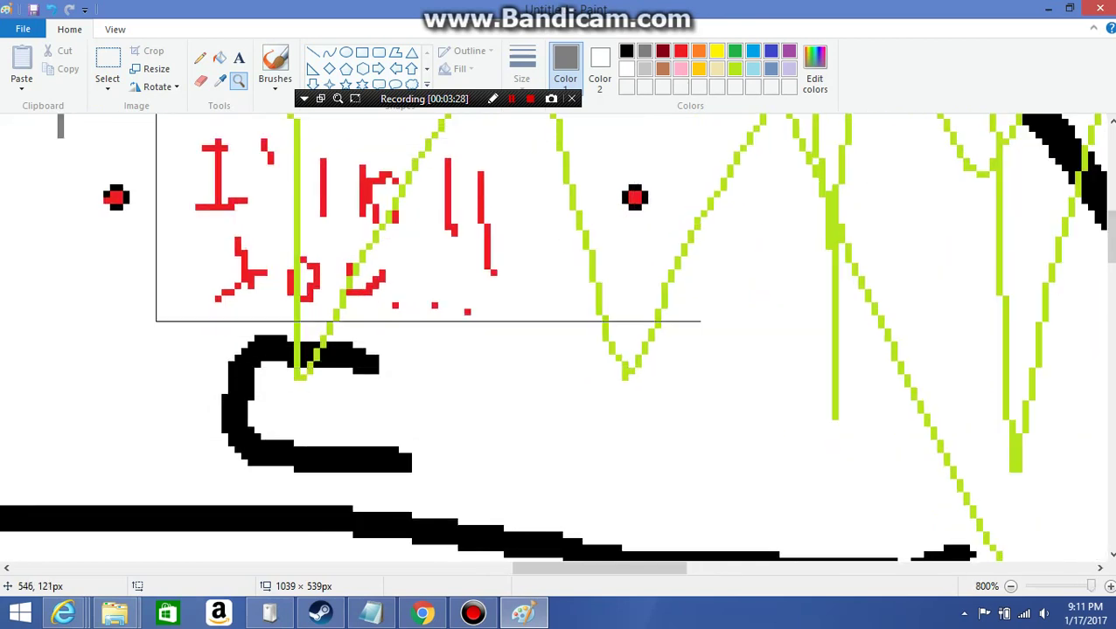
{"action": "scroll", "coordinate": [264, 200], "scroll_direction": "down", "scroll_amount": 8}
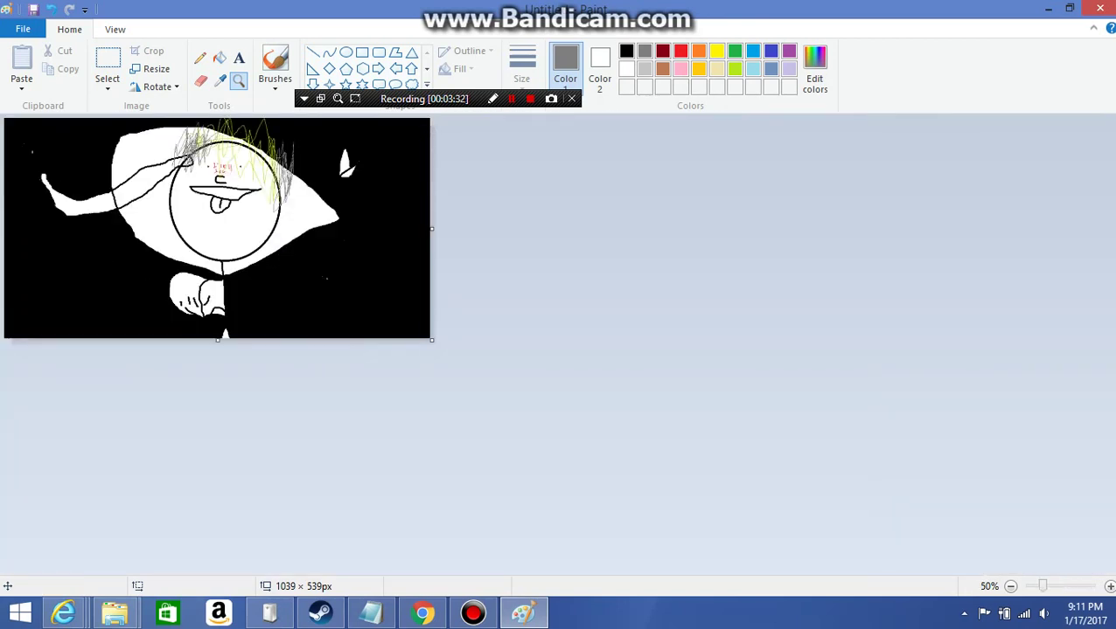
Step: Clear the drawing by shrinking the canvas, and enlarge the blank canvas to about 2688 × 1094 px
{"action": "mouse_move", "coordinate": [431, 339]}
{"action": "left_mouse_down"}
{"action": "mouse_move", "coordinate": [822, 510]}
{"action": "mouse_move", "coordinate": [1064, 566]}
{"action": "mouse_move", "coordinate": [498, 367]}
{"action": "mouse_move", "coordinate": [258, 233]}
{"action": "mouse_move", "coordinate": [802, 460]}
{"action": "mouse_move", "coordinate": [855, 495]}
{"action": "left_mouse_up"}
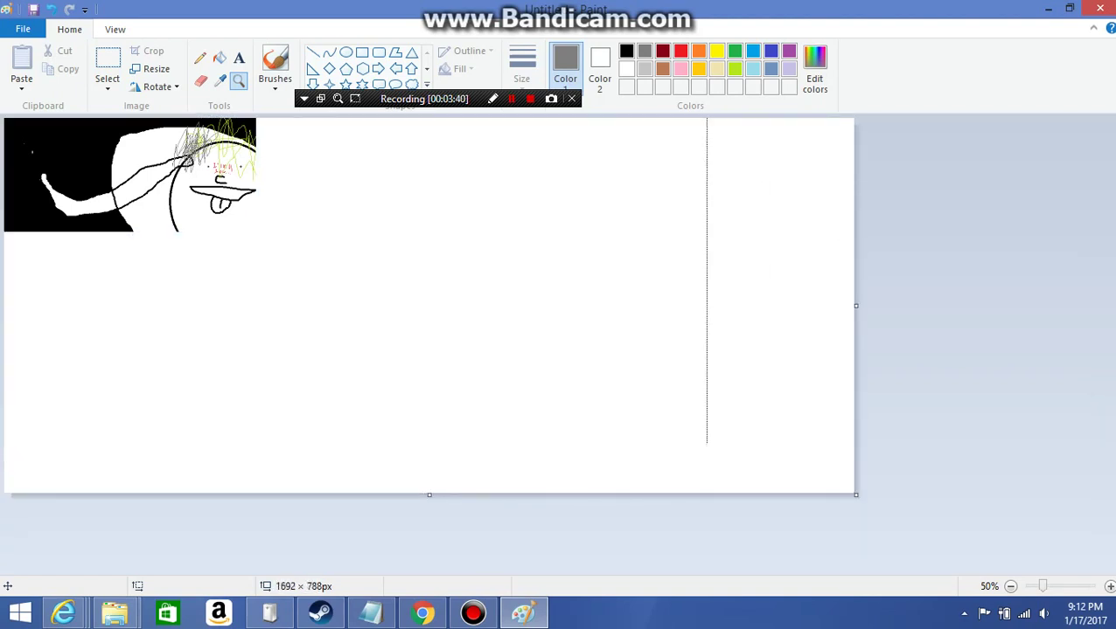
{"action": "mouse_move", "coordinate": [171, 185]}
{"action": "left_mouse_down"}
{"action": "mouse_move", "coordinate": [5, 121]}
{"action": "mouse_move", "coordinate": [777, 423]}
{"action": "mouse_move", "coordinate": [1008, 535]}
{"action": "mouse_move", "coordinate": [1106, 567]}
{"action": "left_mouse_up"}
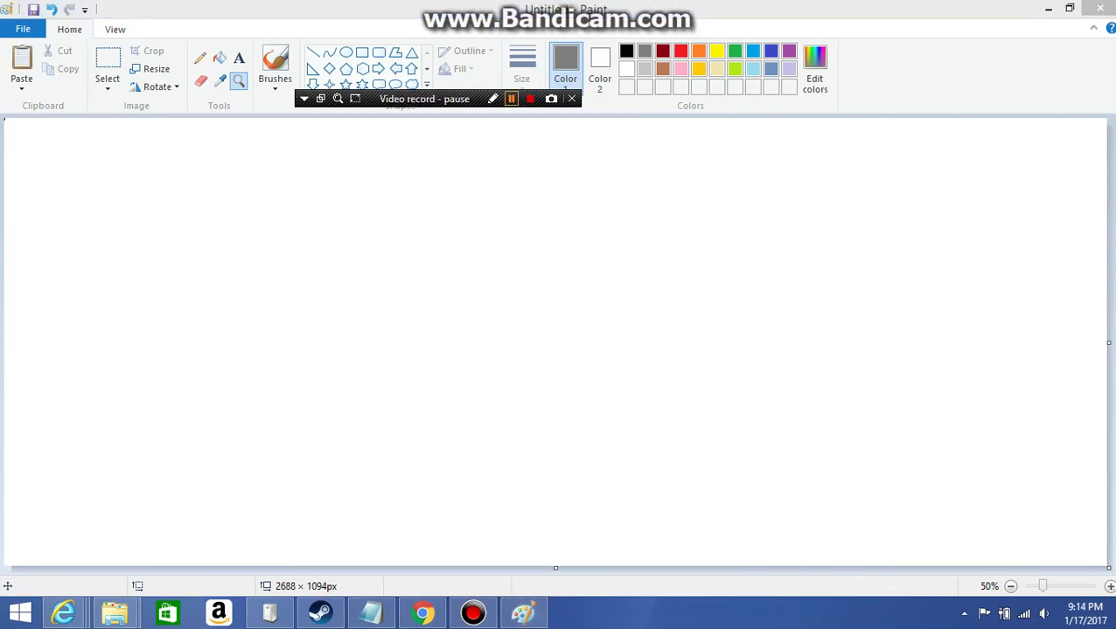
{"action": "left_click", "coordinate": [530, 98]}
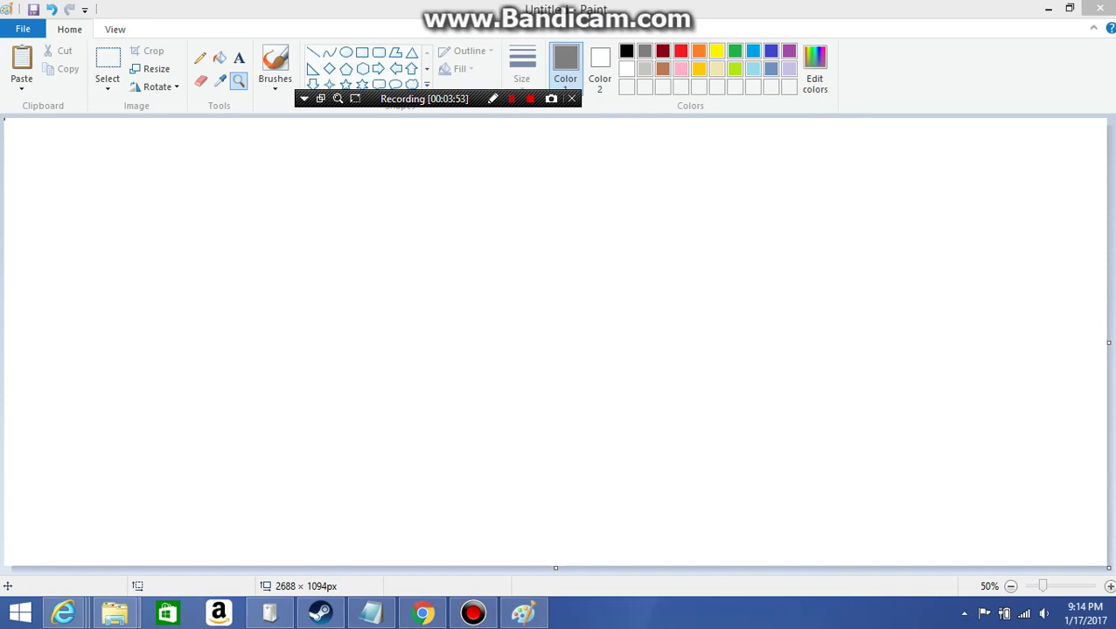
Step: Paste the copied 'MERICA eagle image and pixelate it by shrinking it and stretching it across the canvas
{"action": "left_click", "coordinate": [21, 84]}
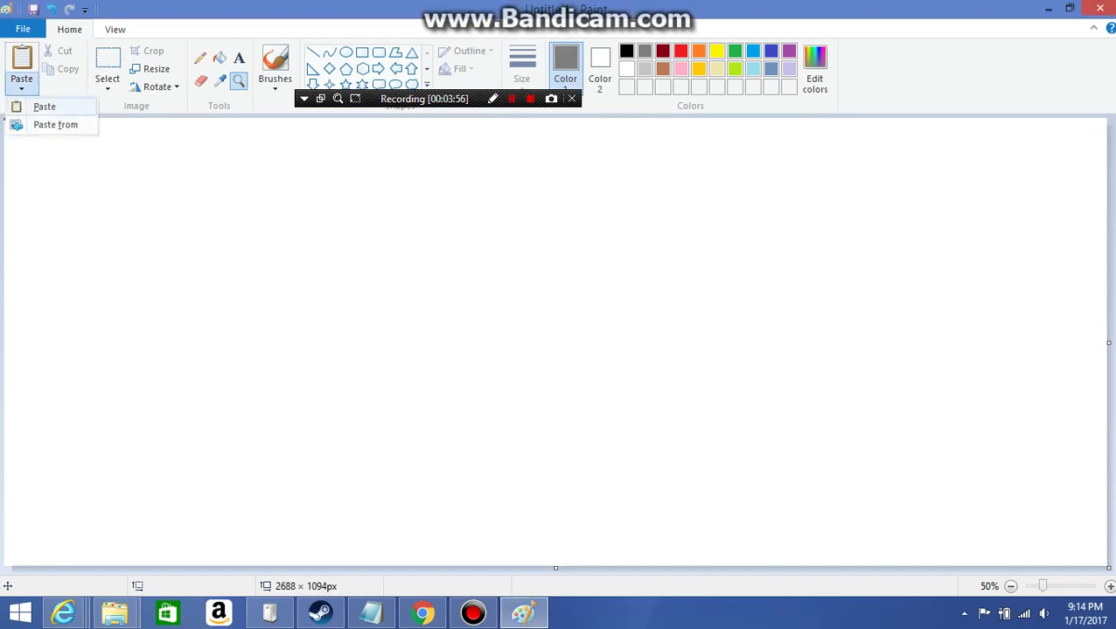
{"action": "left_click", "coordinate": [44, 106]}
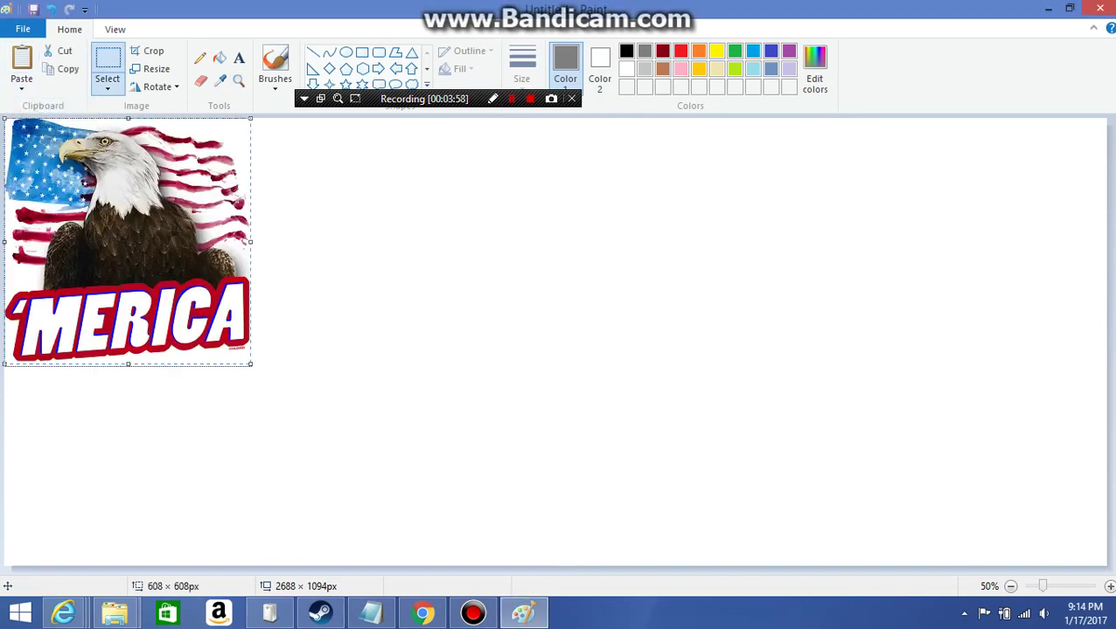
{"action": "left_click_drag", "start_coordinate": [252, 364], "coordinate": [159, 118]}
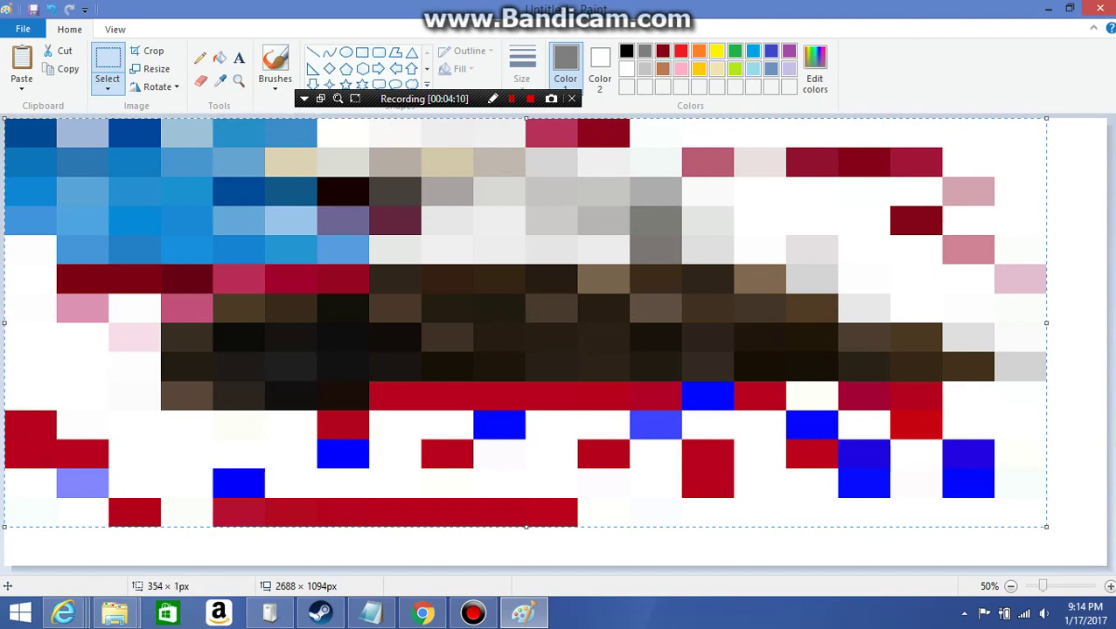
{"action": "left_click_drag", "start_coordinate": [15, 127], "coordinate": [1096, 553]}
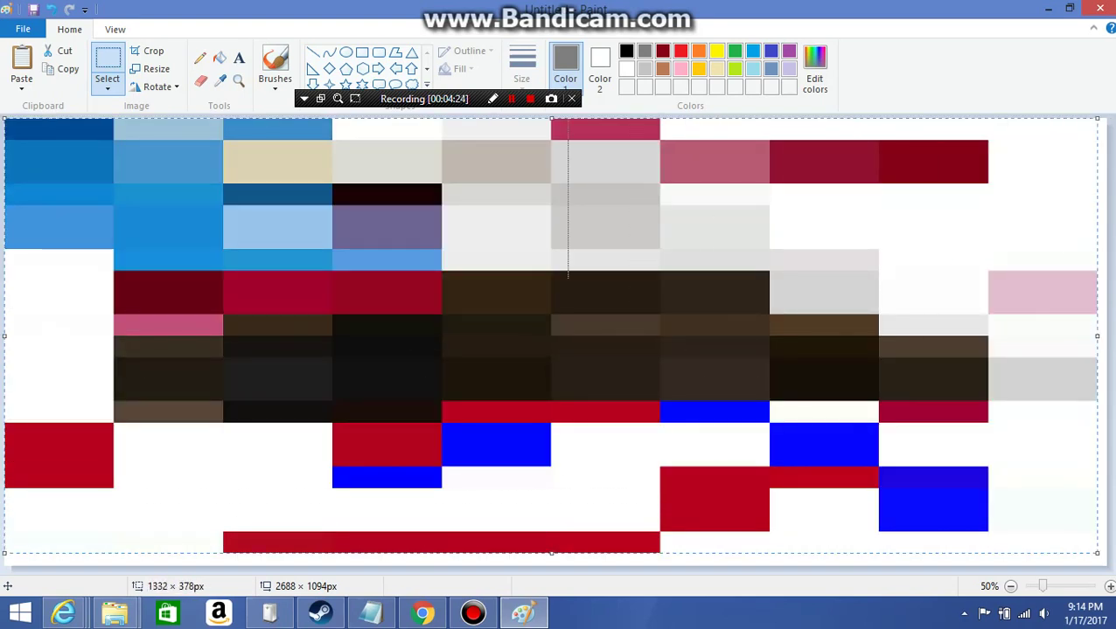
Step: Squash the pixelated image again, undo once, and stretch it to about 2614 × 1036 px
{"action": "left_click_drag", "start_coordinate": [4, 118], "coordinate": [13, 542]}
{"action": "key", "text": "ctrl+z"}
{"action": "left_click_drag", "start_coordinate": [19, 330], "coordinate": [1075, 331]}
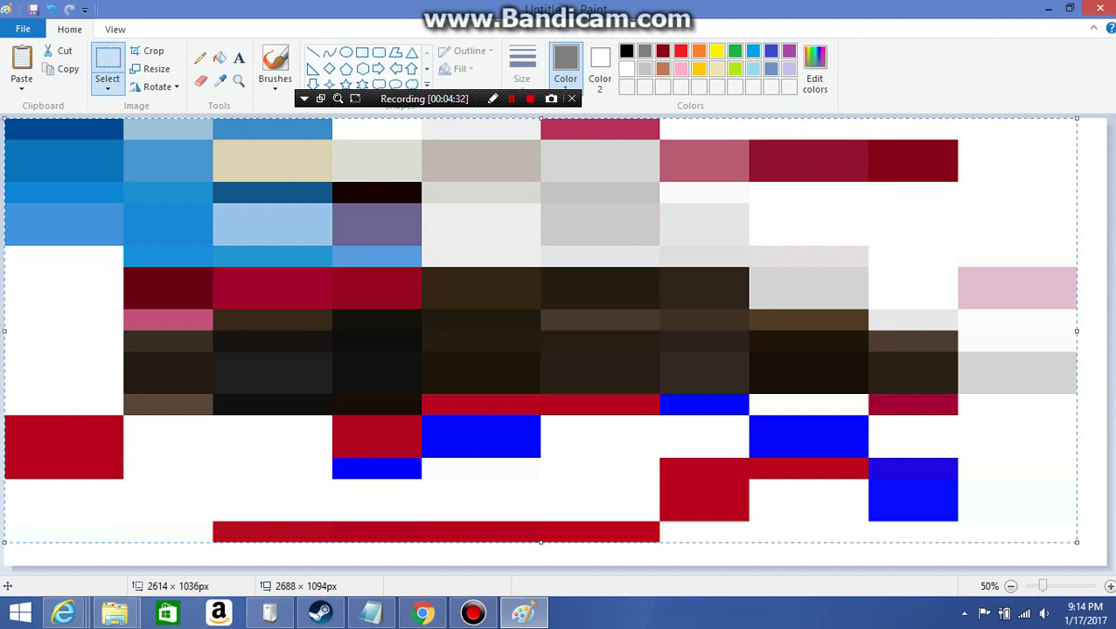
Step: Shrink the pixelated image to a tiny strip and stretch it into broad color bars of about 2576 × 1026 px
{"action": "mouse_move", "coordinate": [540, 117]}
{"action": "left_mouse_down"}
{"action": "mouse_move", "coordinate": [540, 529]}
{"action": "mouse_move", "coordinate": [540, 125]}
{"action": "left_mouse_up"}
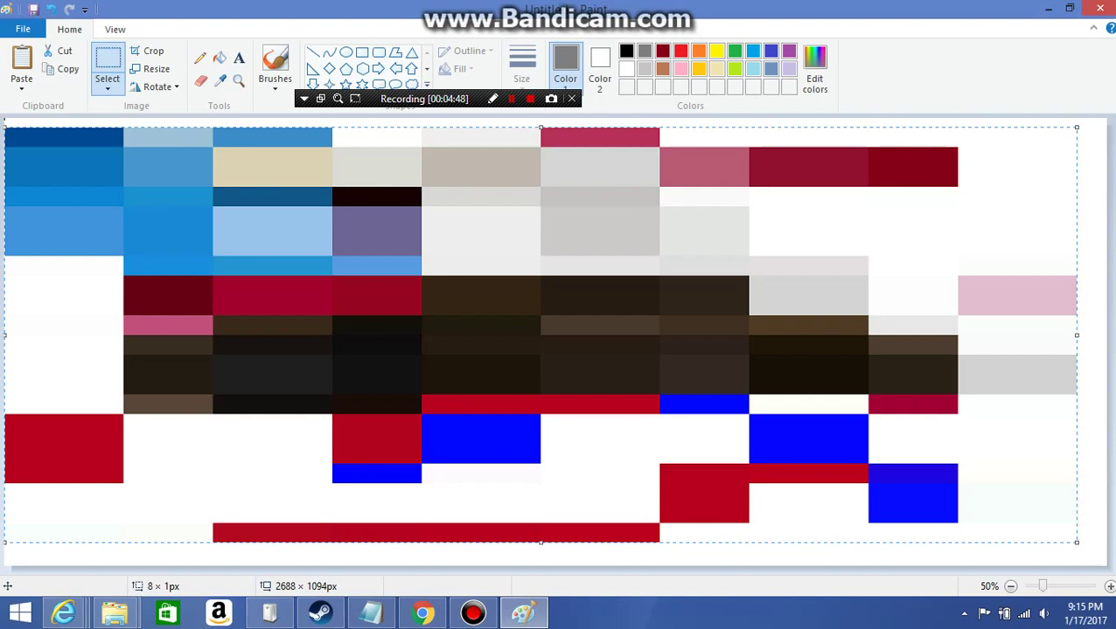
{"action": "left_click_drag", "start_coordinate": [8, 128], "coordinate": [75, 128]}
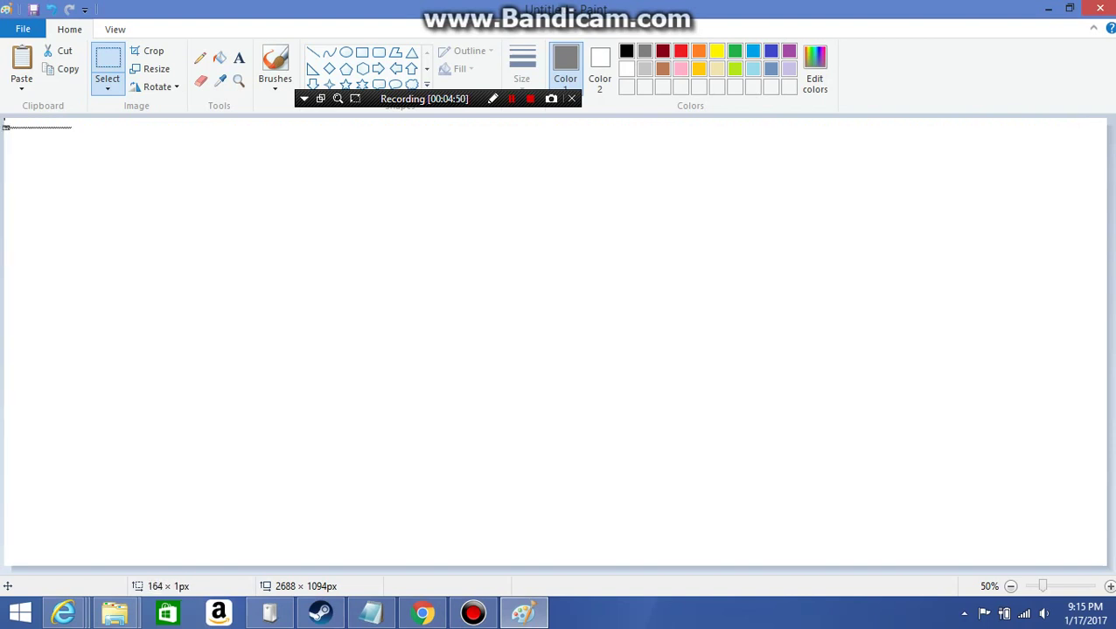
{"action": "mouse_move", "coordinate": [5, 128]}
{"action": "left_mouse_down"}
{"action": "mouse_move", "coordinate": [76, 136]}
{"action": "mouse_move", "coordinate": [119, 224]}
{"action": "mouse_move", "coordinate": [772, 131]}
{"action": "mouse_move", "coordinate": [1054, 550]}
{"action": "mouse_move", "coordinate": [742, 435]}
{"action": "mouse_move", "coordinate": [1006, 588]}
{"action": "mouse_move", "coordinate": [1049, 570]}
{"action": "mouse_move", "coordinate": [1061, 548]}
{"action": "left_mouse_up"}
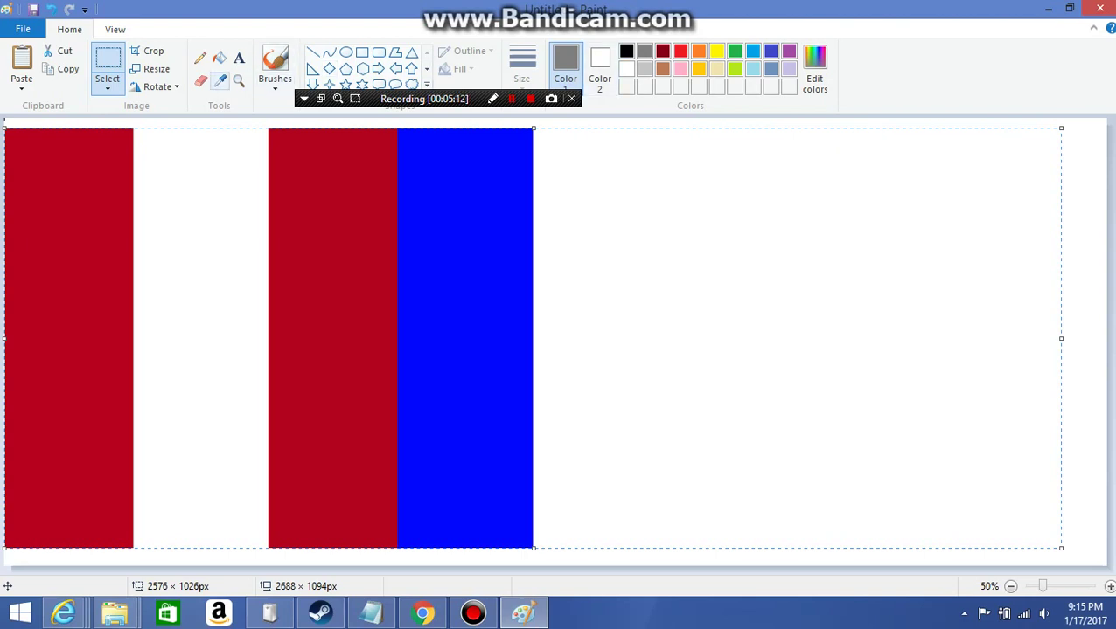
Step: Place a text box of about 365 × 161 px in the white area beside the blue bar with font size 72
{"action": "left_click", "coordinate": [238, 58]}
{"action": "left_click", "coordinate": [688, 204]}
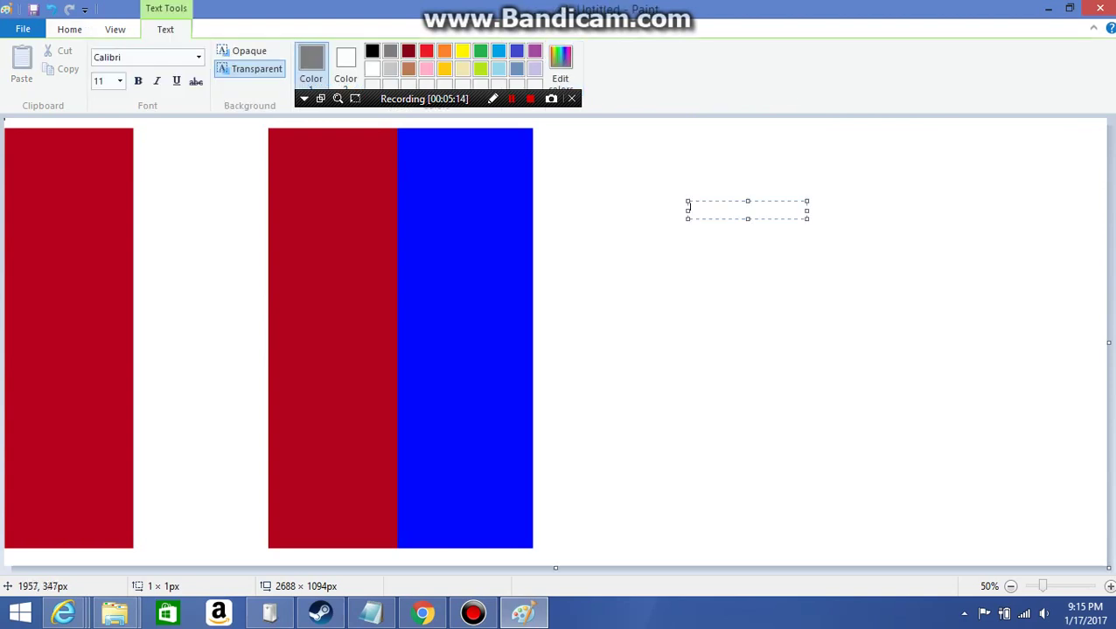
{"action": "left_click_drag", "start_coordinate": [688, 204], "coordinate": [983, 329]}
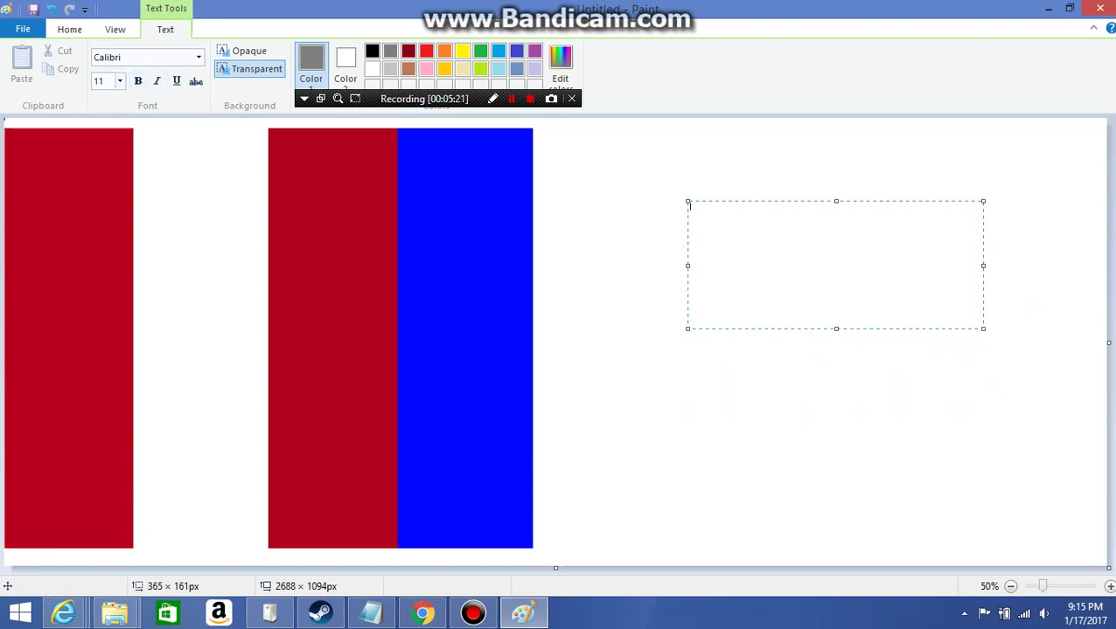
{"action": "left_click", "coordinate": [119, 81]}
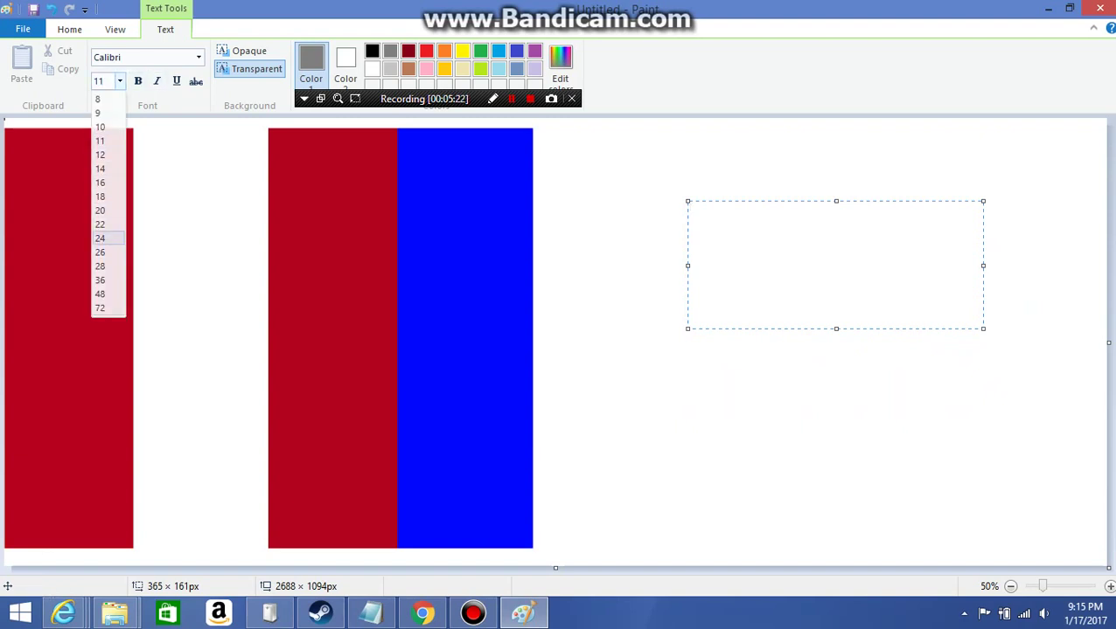
{"action": "left_click", "coordinate": [99, 238]}
{"action": "left_click", "coordinate": [119, 80]}
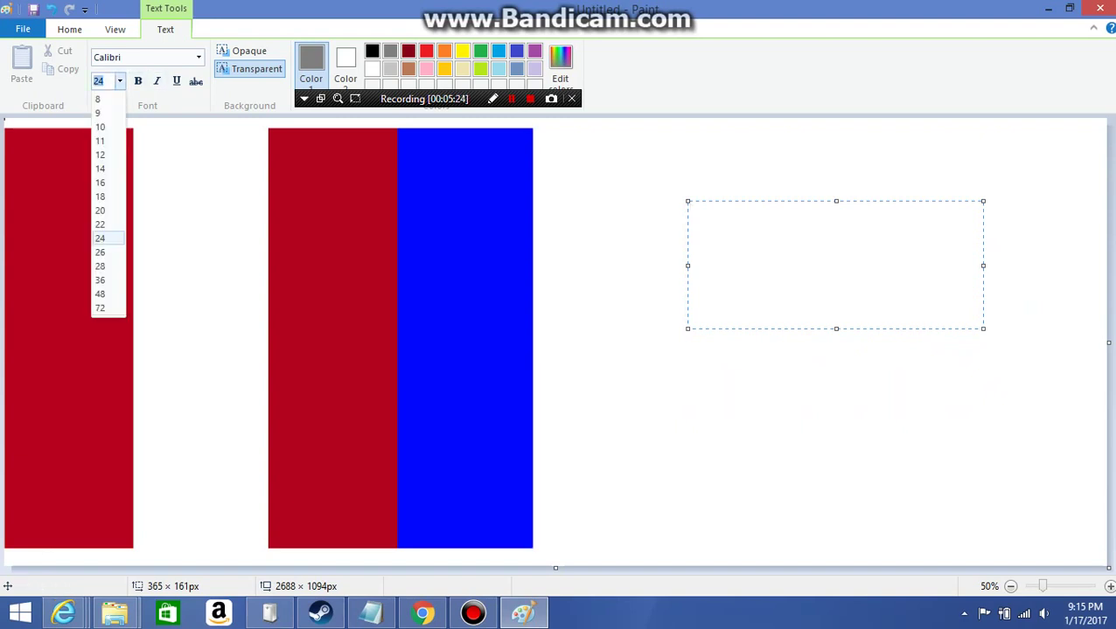
{"action": "left_click", "coordinate": [108, 307]}
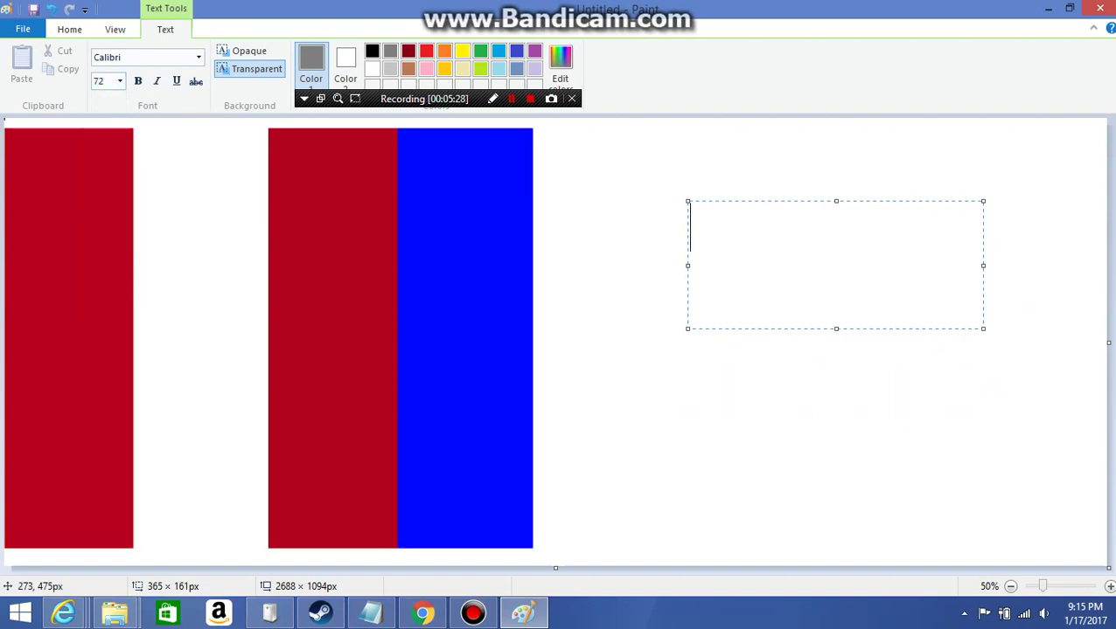
Step: Enter the caption "4x4 picture of this..." in the text box
{"action": "type", "text": "4x4 pic"}
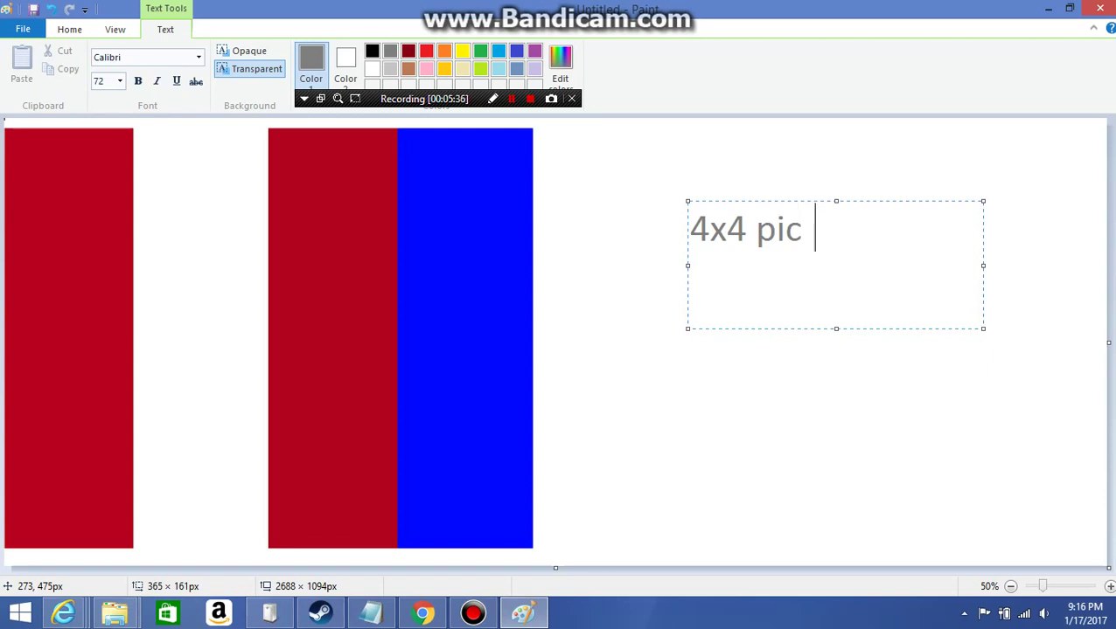
{"action": "type", "text": "ture"}
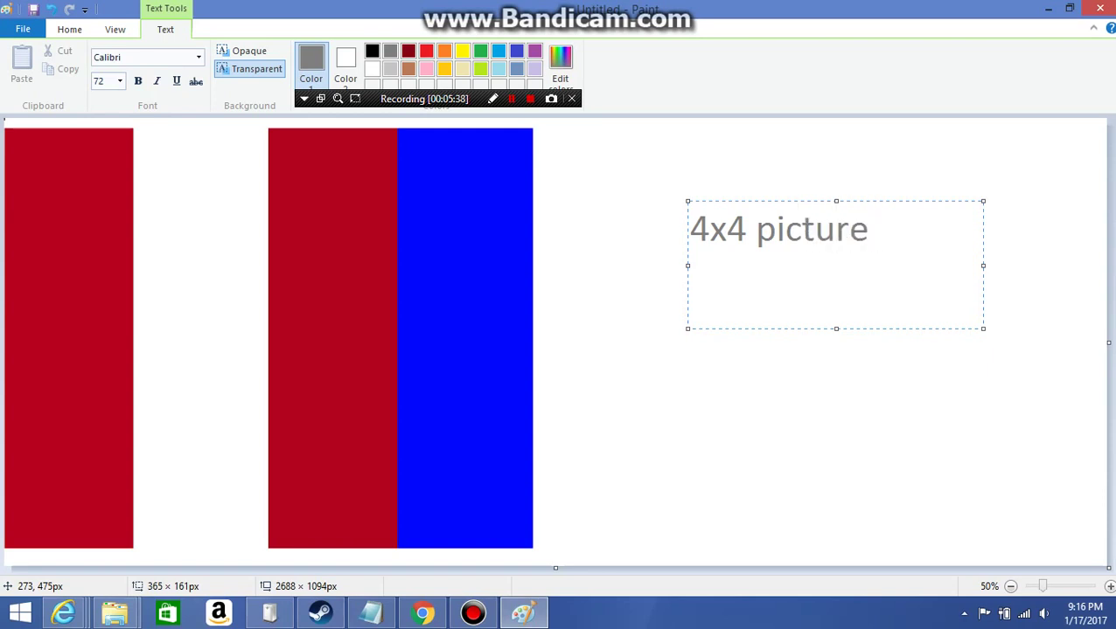
{"action": "type", "text": " of thi s"}
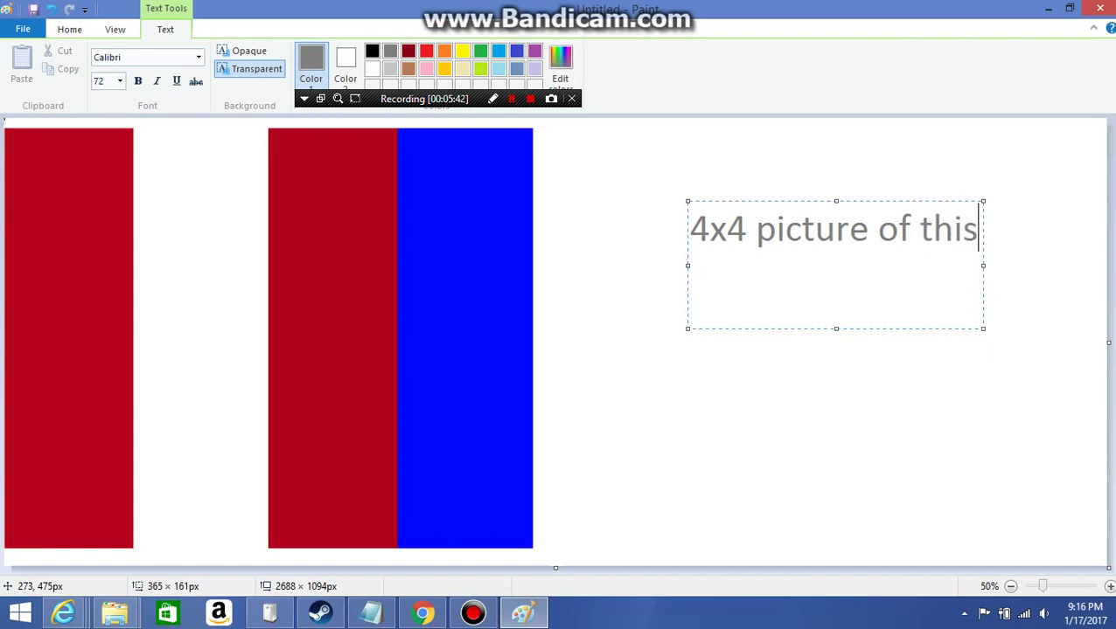
{"action": "type", "text": "..."}
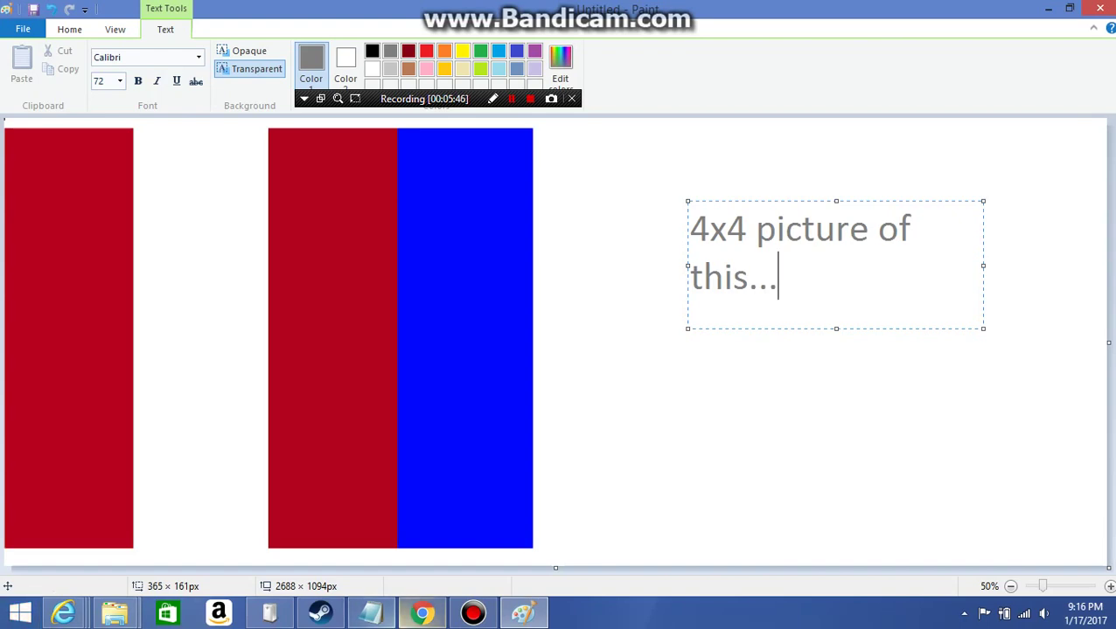
Step: Switch to Chrome to view the original 'MERICA eagle image and return to Paint
{"action": "mouse_move", "coordinate": [421, 613]}
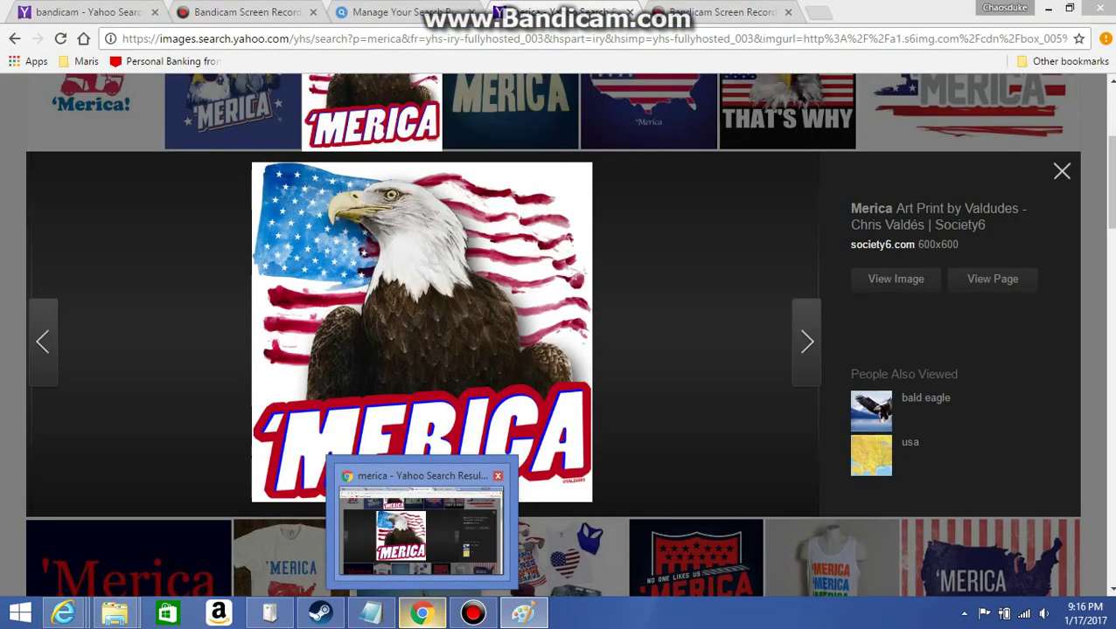
{"action": "left_click", "coordinate": [424, 577]}
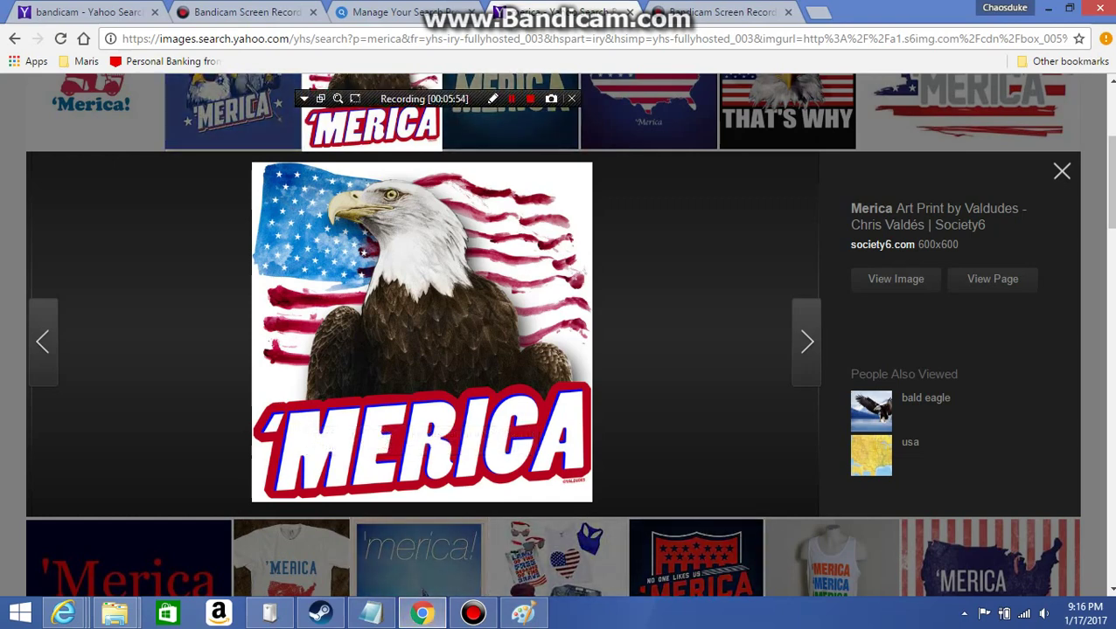
{"action": "mouse_move", "coordinate": [423, 610]}
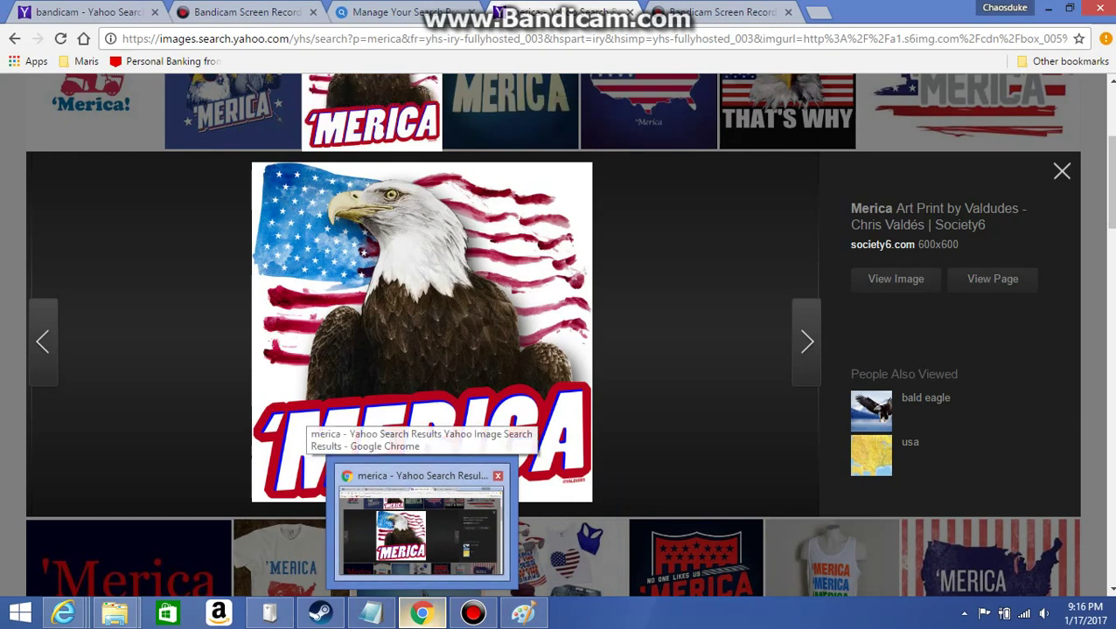
{"action": "left_click", "coordinate": [523, 612]}
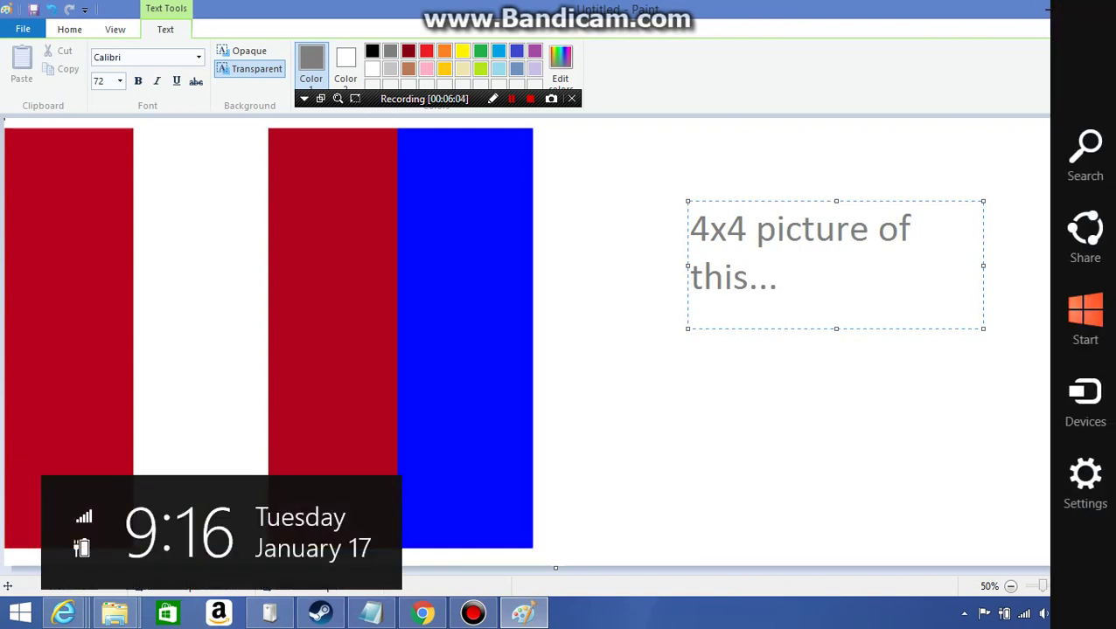
Step: Restore the Paint window to a smaller size and move it around to compare the color bars with the original eagle image
{"action": "left_click", "coordinate": [1068, 8]}
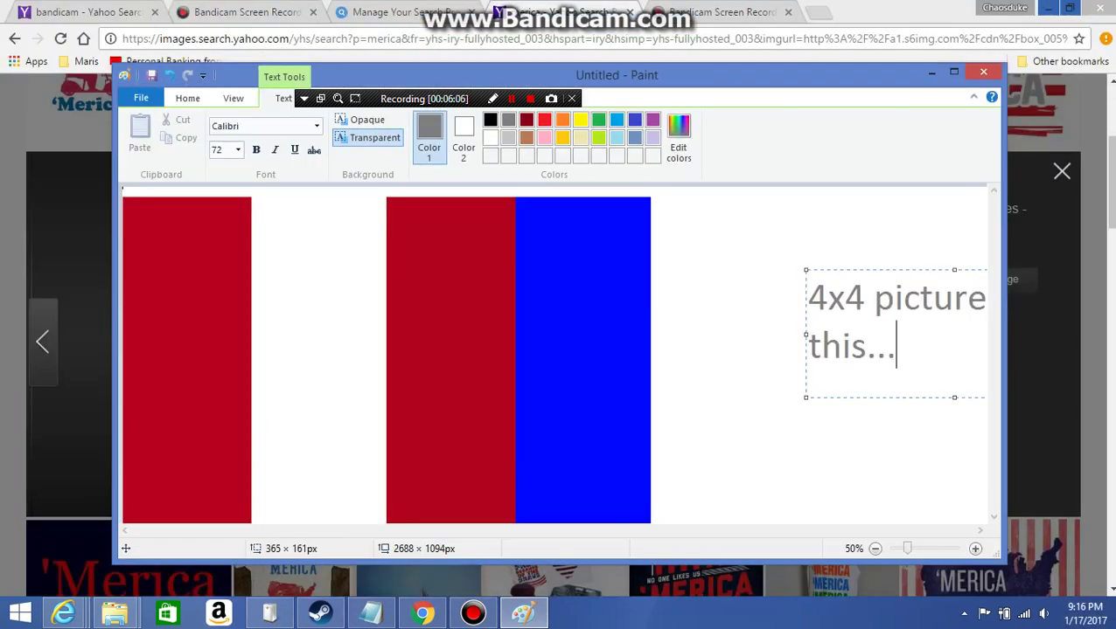
{"action": "left_click_drag", "start_coordinate": [612, 67], "coordinate": [1049, 151]}
{"action": "mouse_move", "coordinate": [787, 151]}
{"action": "left_mouse_down"}
{"action": "mouse_move", "coordinate": [877, 8]}
{"action": "mouse_move", "coordinate": [808, 45]}
{"action": "mouse_move", "coordinate": [784, 40]}
{"action": "mouse_move", "coordinate": [798, 35]}
{"action": "left_mouse_up"}
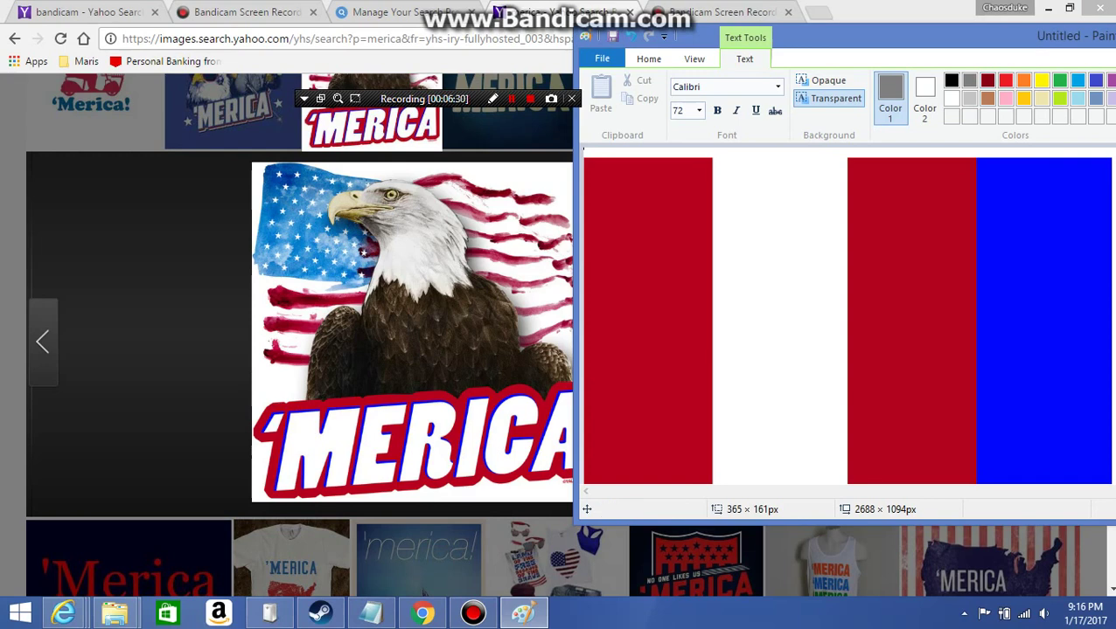
{"action": "left_click_drag", "start_coordinate": [875, 36], "coordinate": [445, 63]}
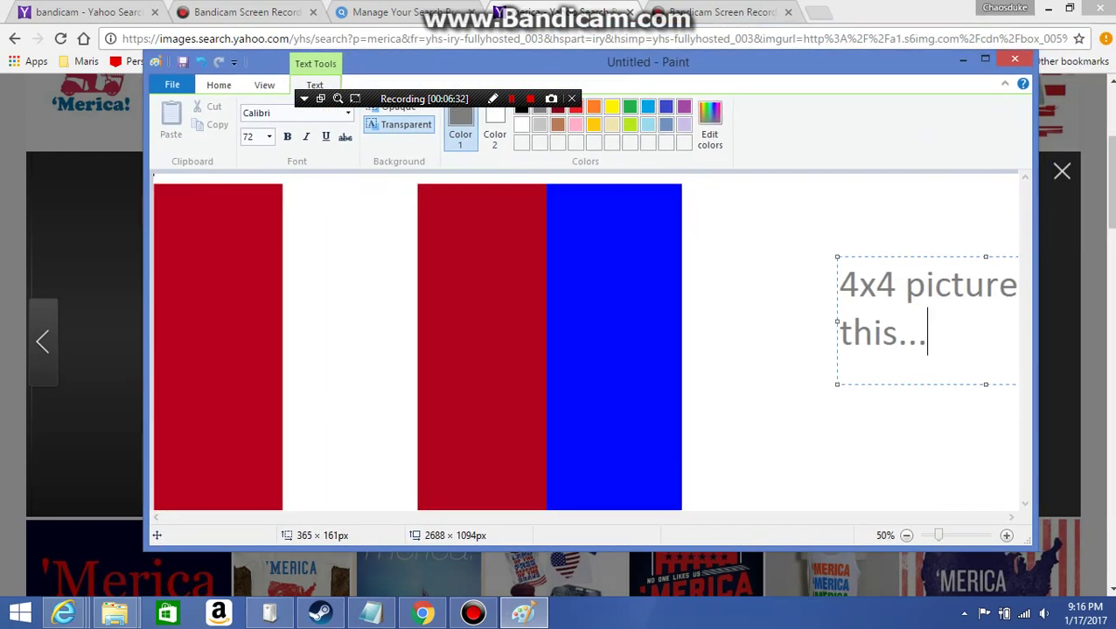